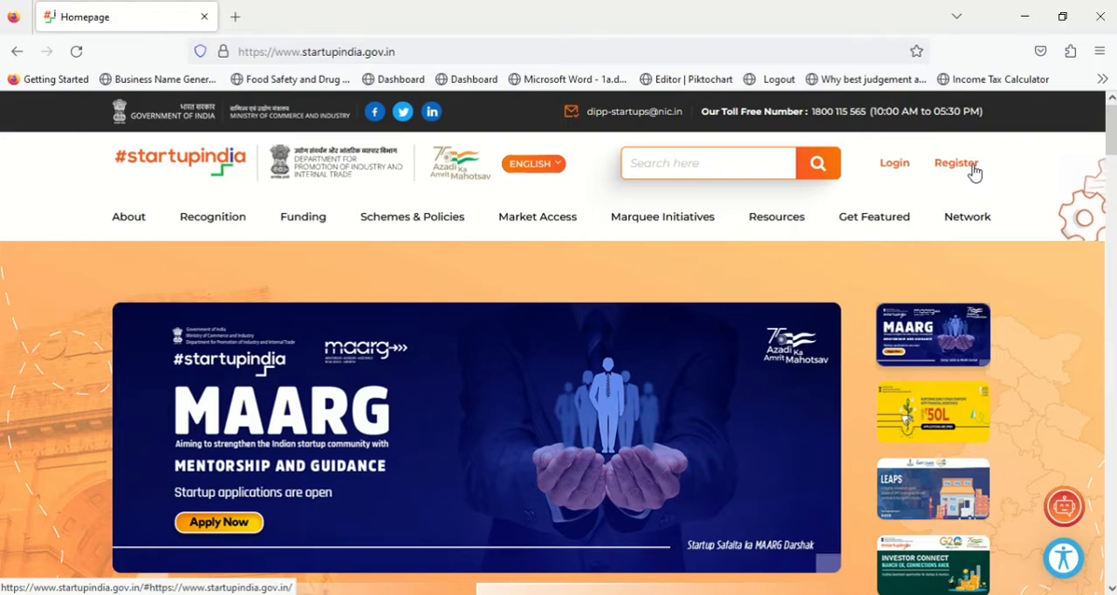
# Step: Open the account registration page, and switch to the Chrome window showing the Persona page
pyautogui.click(973, 166)
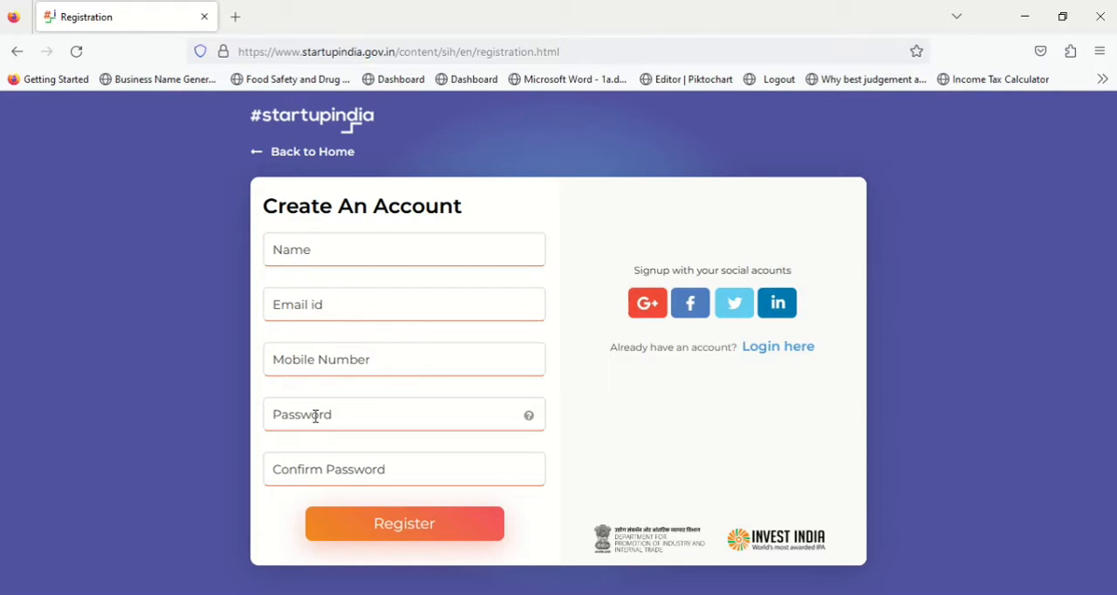
pyautogui.hotkey('alt', 'Tab')
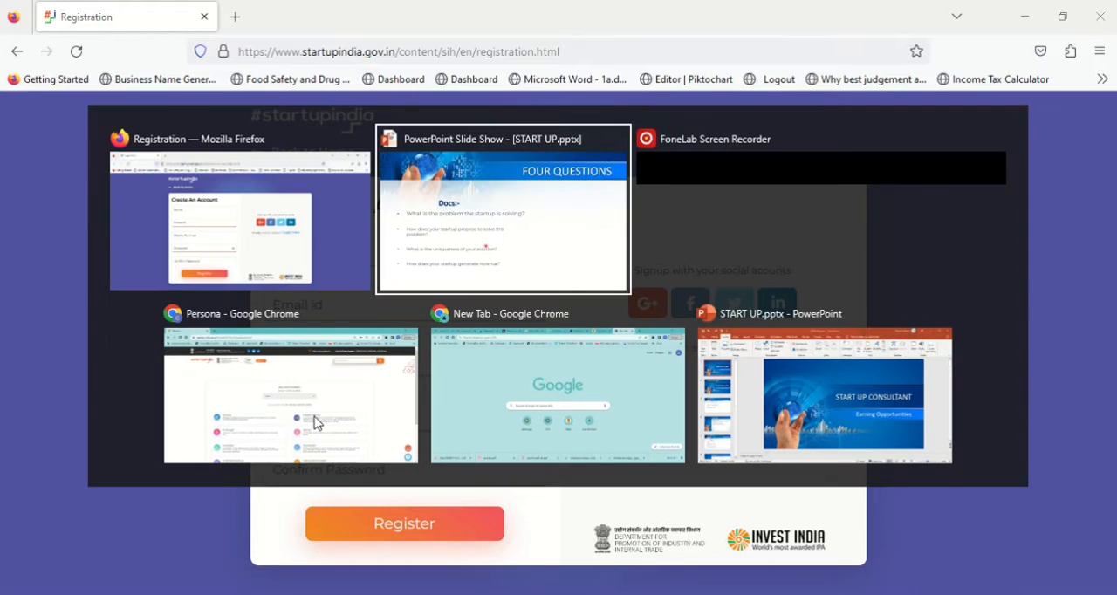
pyautogui.click(314, 420)
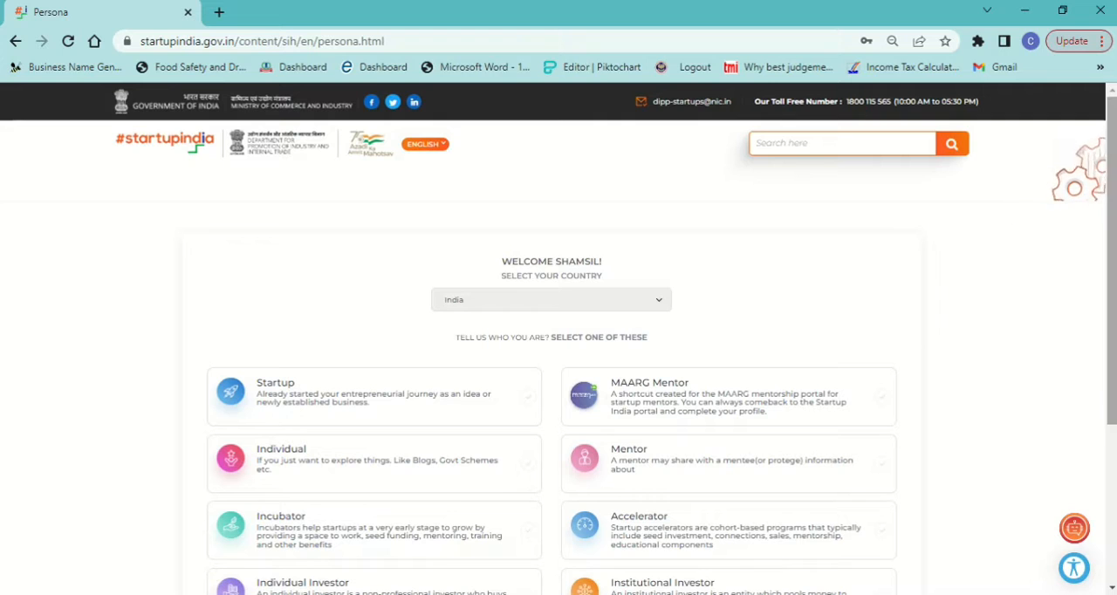
# Step: Choose Startup as the profile type for India and continue to the startup details form
pyautogui.scroll(-2, 796, 251)
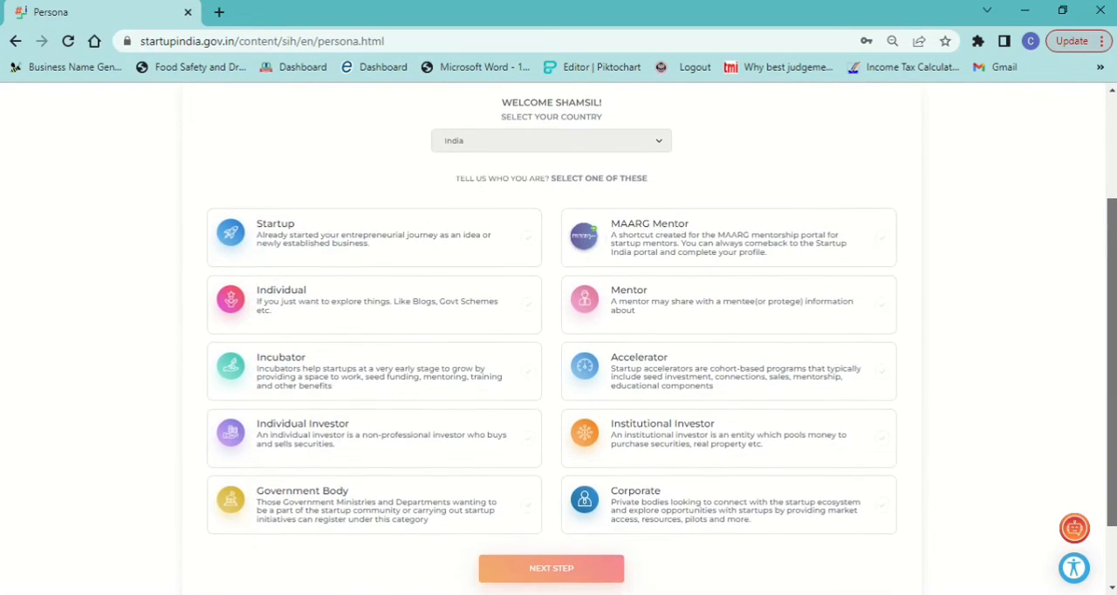
pyautogui.click(266, 246)
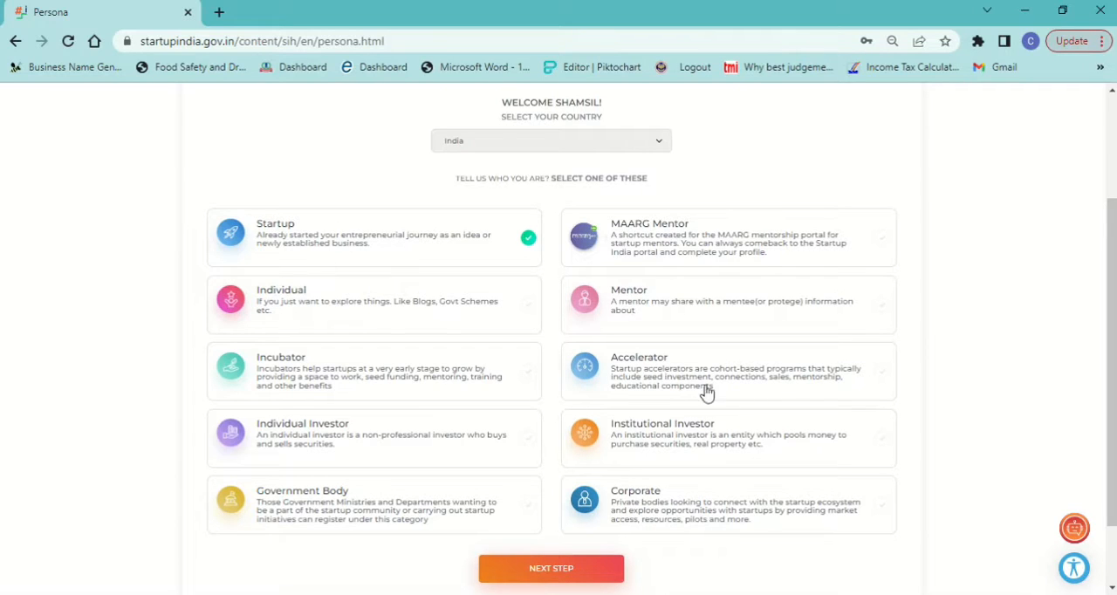
pyautogui.click(531, 570)
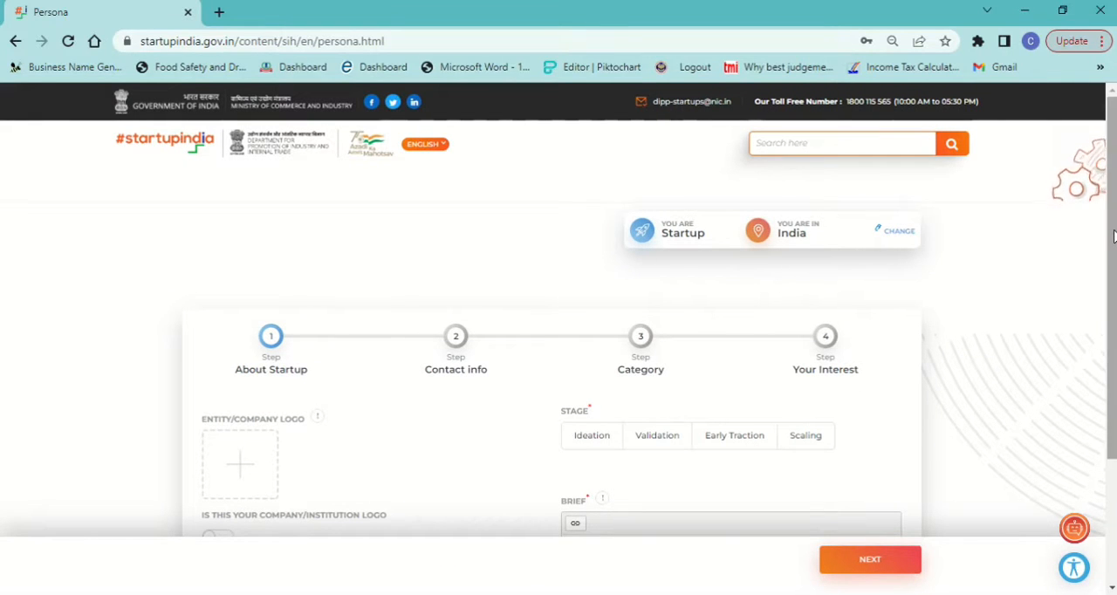
# Step: Go through the stage options in the About Startup form and set the stage to Ideation
pyautogui.scroll(-1, 994, 259)
pyautogui.moveTo(1111, 324); pyautogui.dragTo(1111, 344)
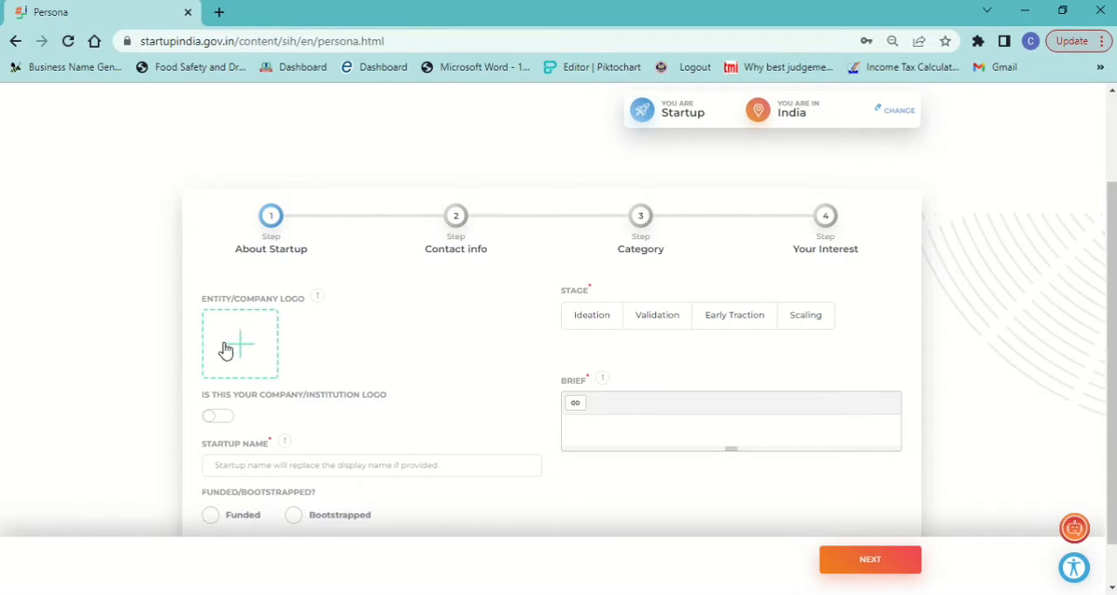
pyautogui.click(735, 315)
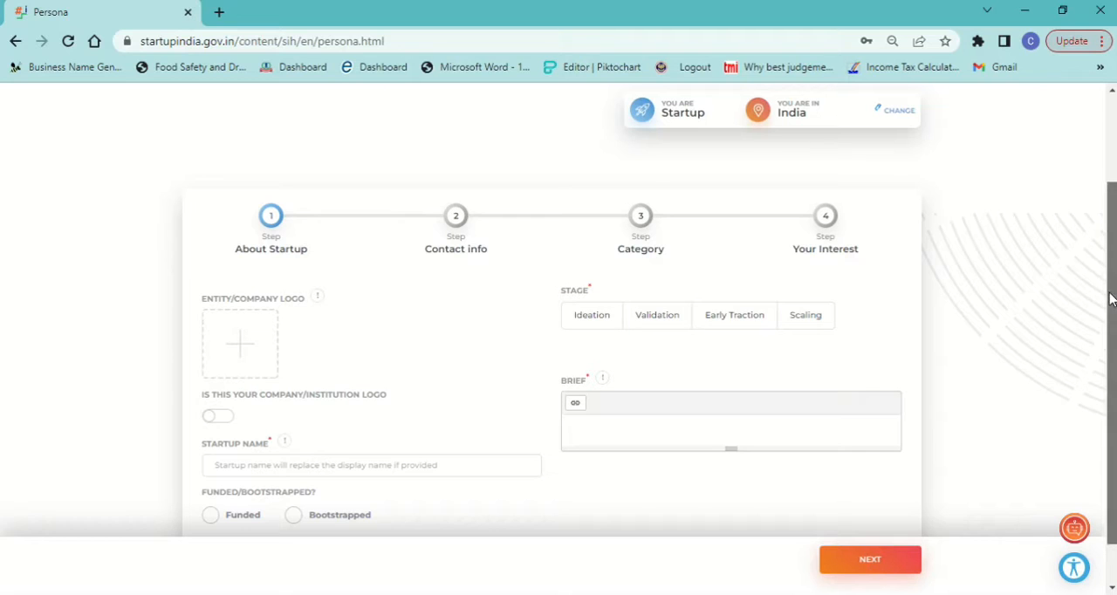
pyautogui.moveTo(1112, 296); pyautogui.dragTo(1112, 332)
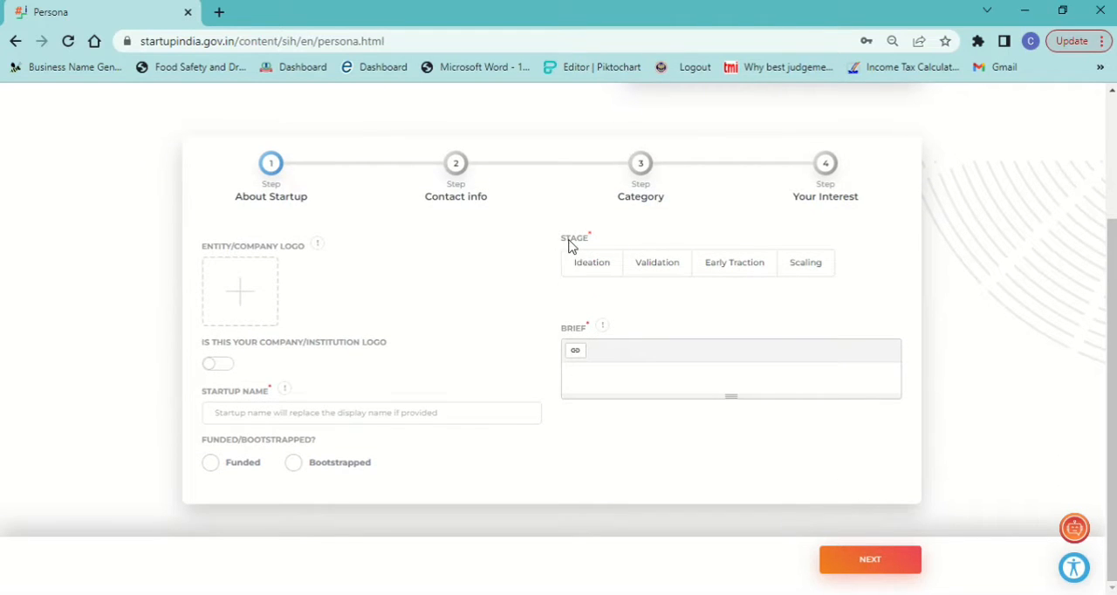
pyautogui.click(576, 270)
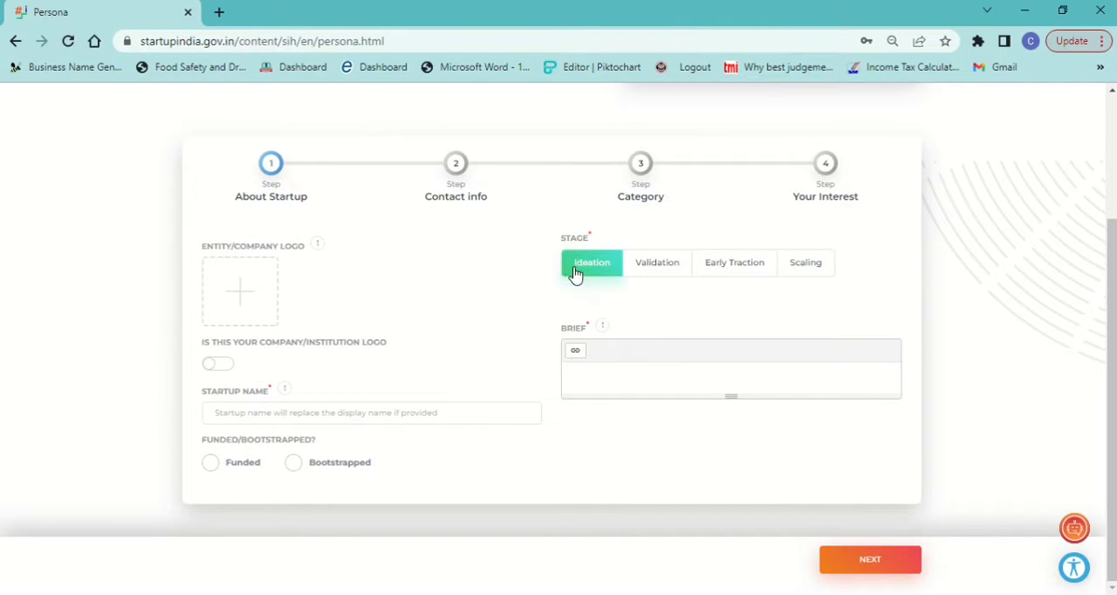
pyautogui.click(663, 273)
pyautogui.click(698, 272)
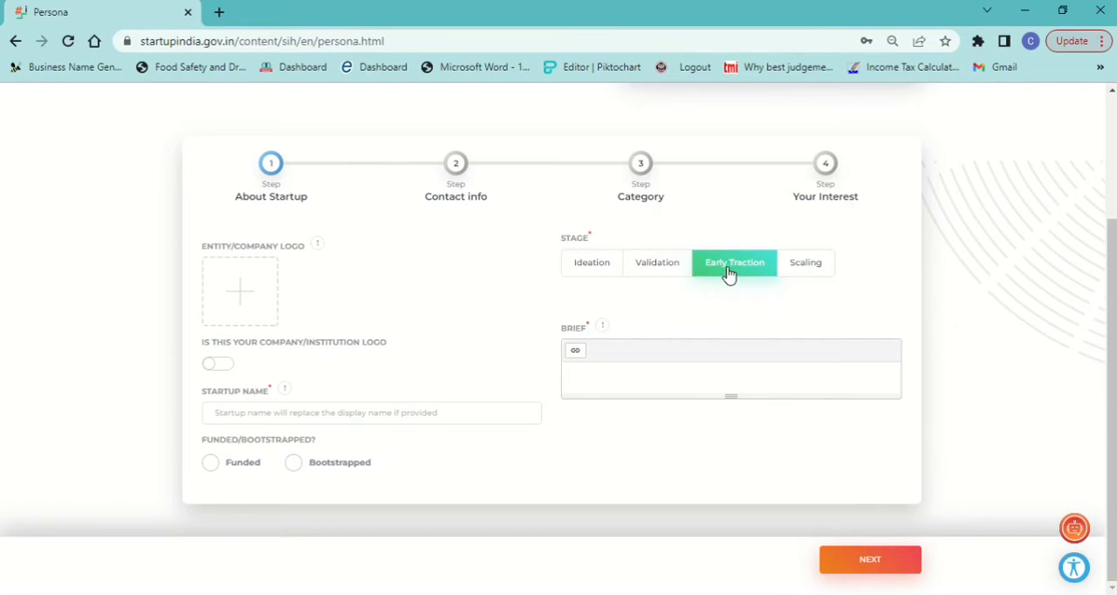
pyautogui.click(807, 269)
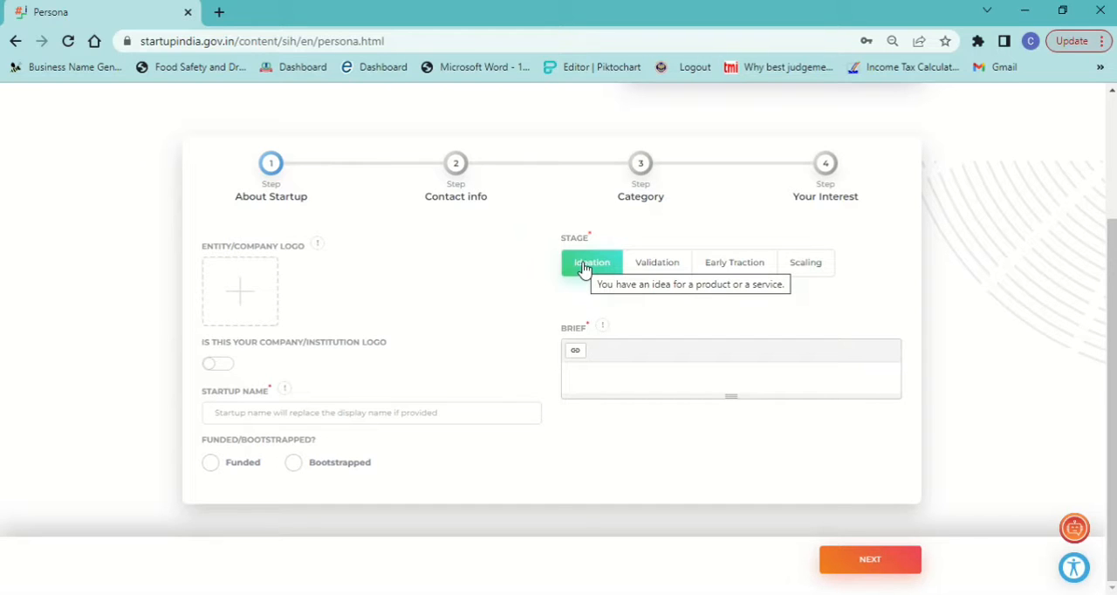
pyautogui.click(653, 270)
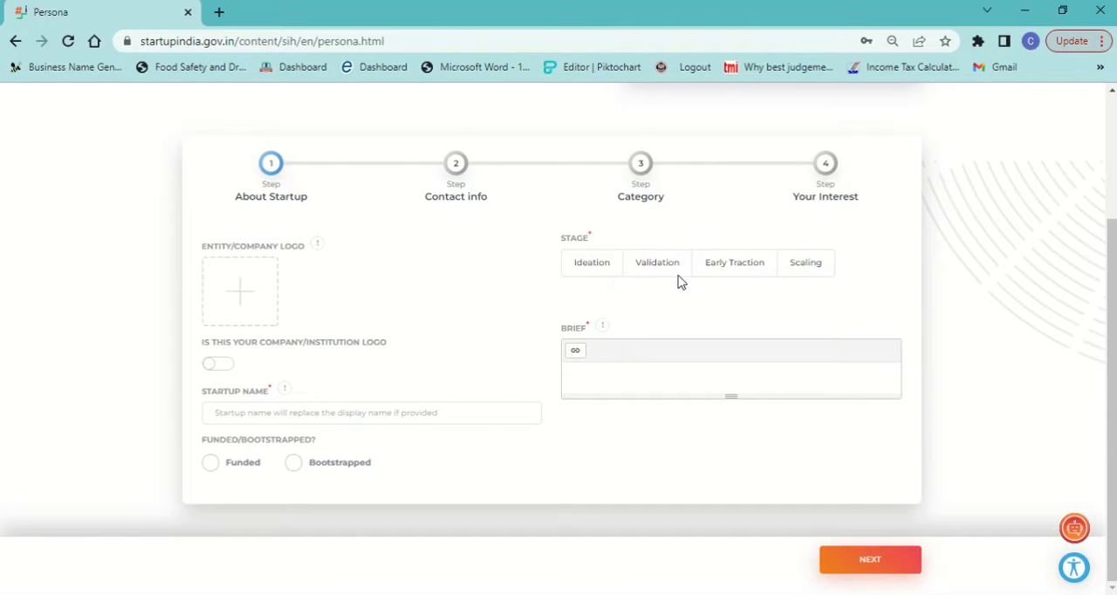
pyautogui.click(724, 262)
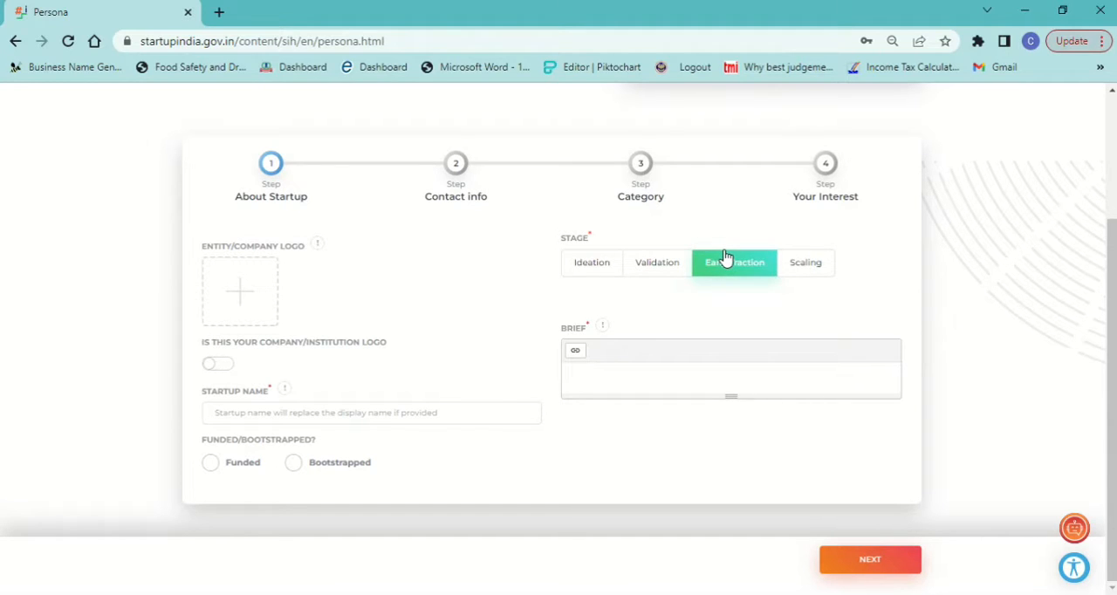
pyautogui.click(746, 271)
pyautogui.click(724, 272)
pyautogui.click(795, 275)
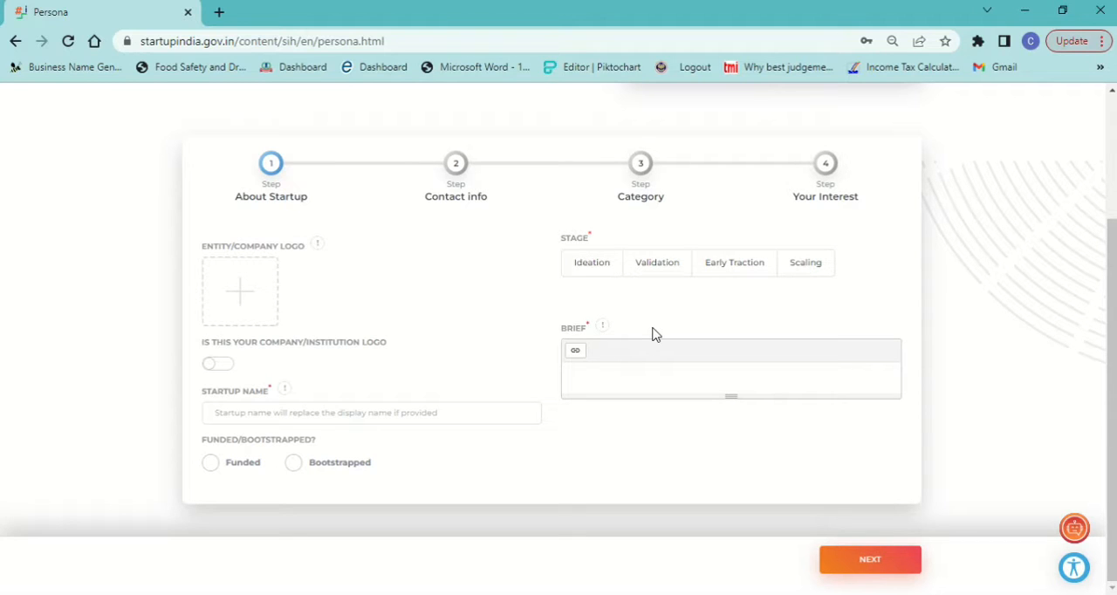
pyautogui.click(599, 271)
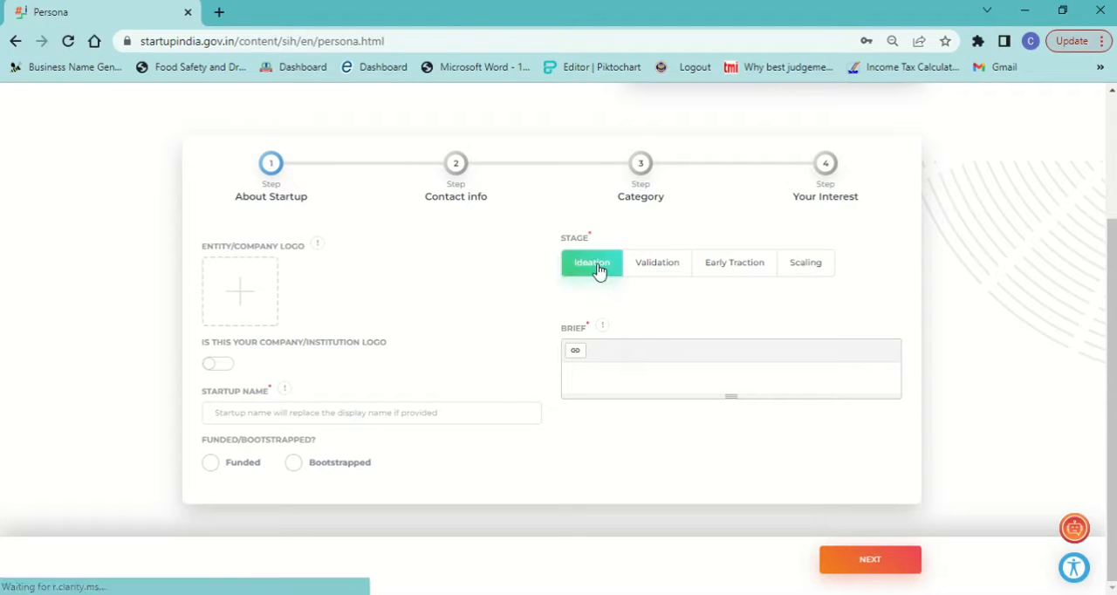
# Step: Enter "ca mitra24" as the startup name and mark the startup as Funded
pyautogui.click(235, 415)
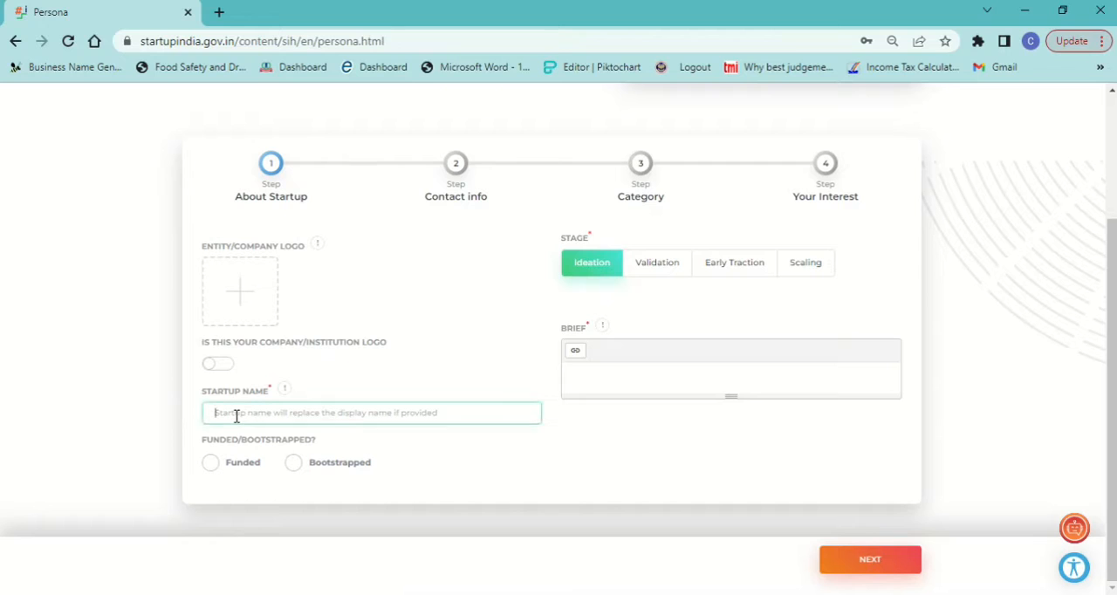
pyautogui.write('ca m')
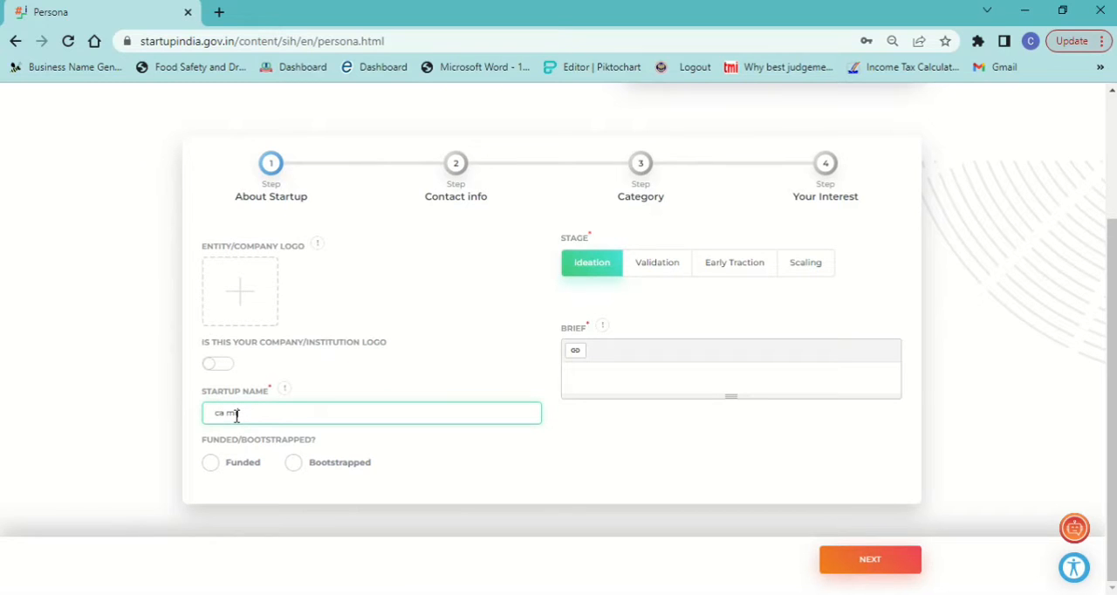
pyautogui.write('itra24')
pyautogui.click(211, 464)
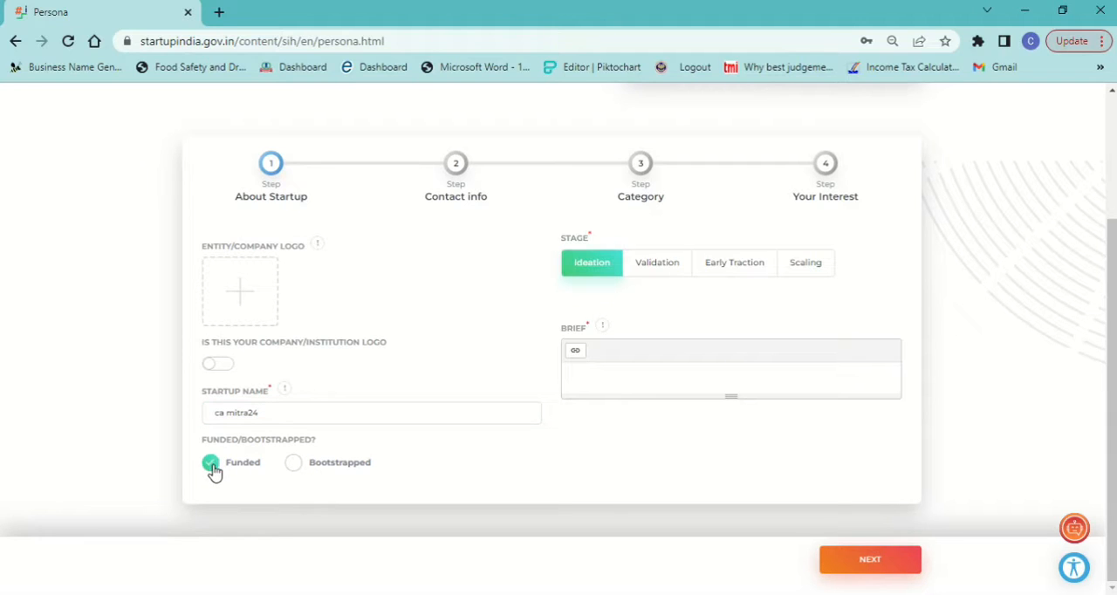
# Step: Enter the brief "ca mitra24 is youtube channel which provdes knowledge in the field of taxatioj GST" and continue to the contact info
pyautogui.click(605, 379)
pyautogui.write('ca mitra24 is y')
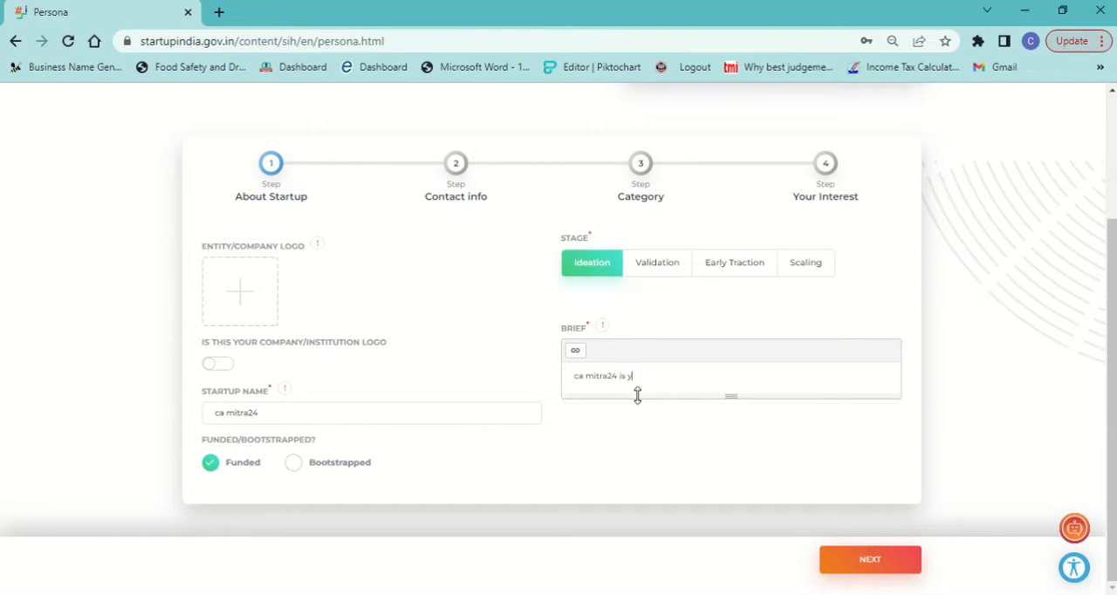
pyautogui.write('outube channel which provde')
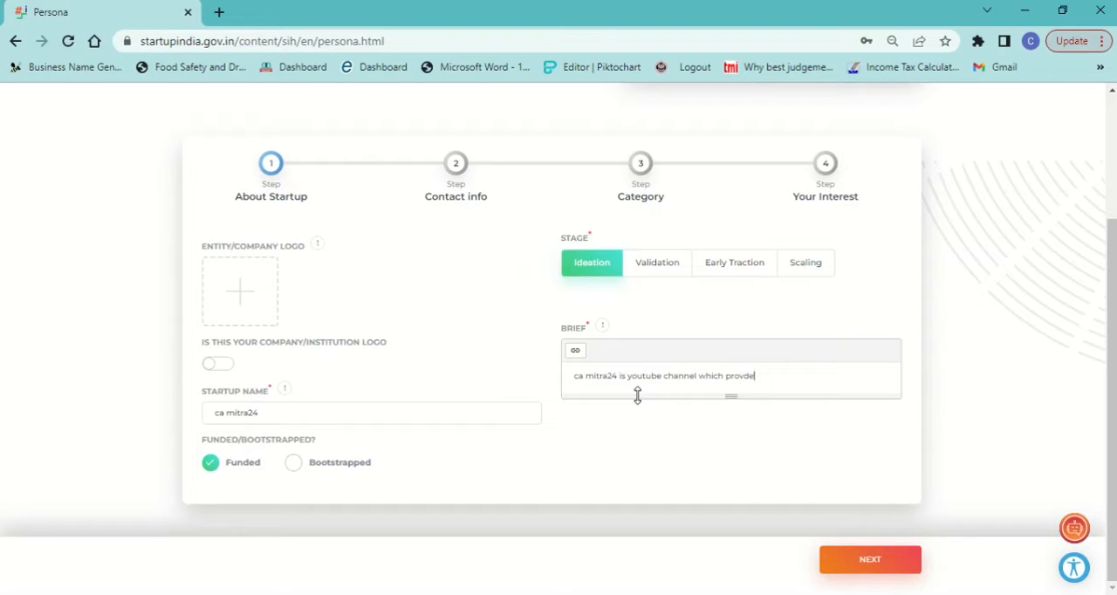
pyautogui.write('s knowledge in the field of t')
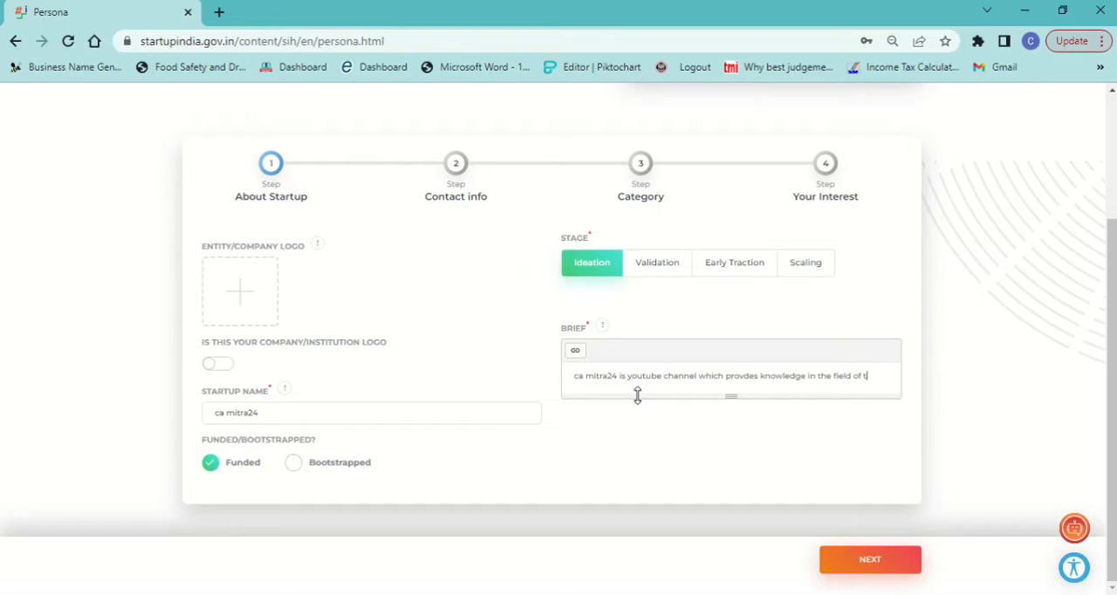
pyautogui.write('axatioj ')
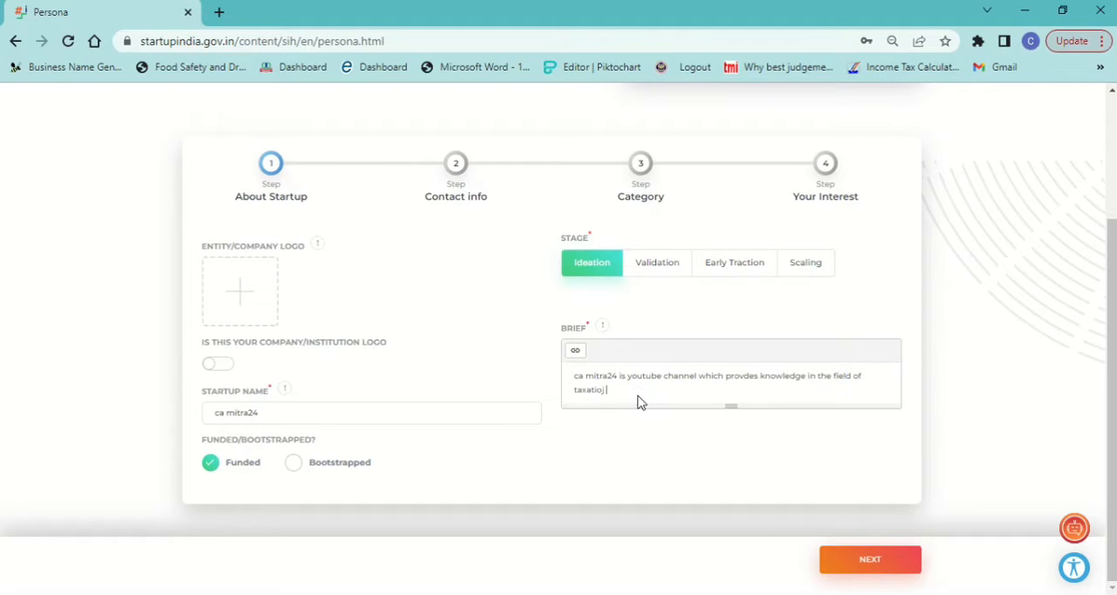
pyautogui.write('GST etc')
pyautogui.click(855, 565)
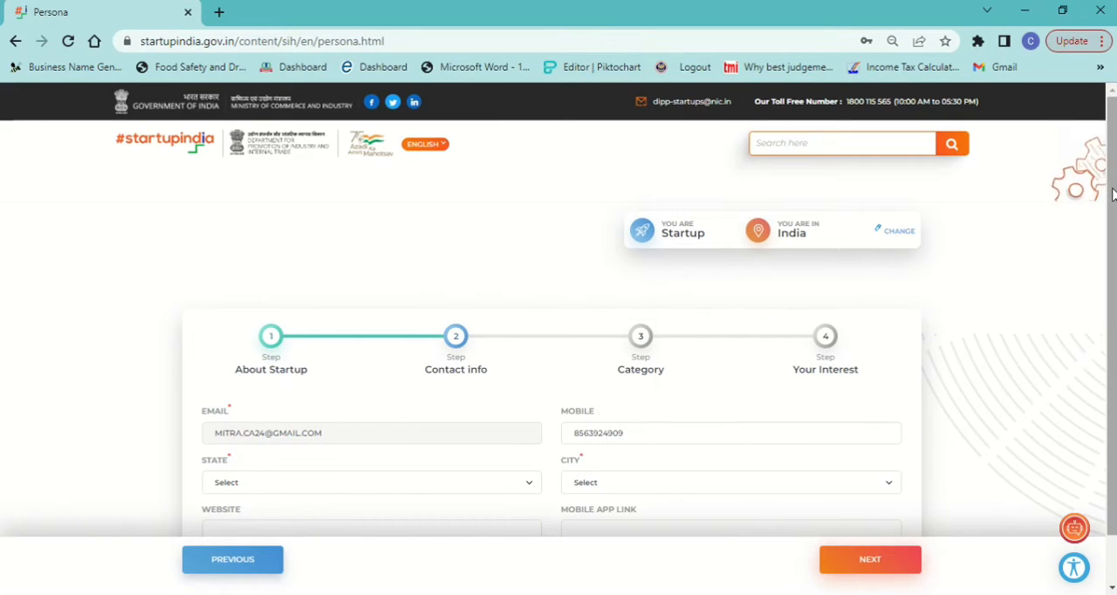
# Step: Set both the state and the city to Delhi in the contact info, and continue to the category details
pyautogui.moveTo(1110, 196); pyautogui.dragTo(1115, 261)
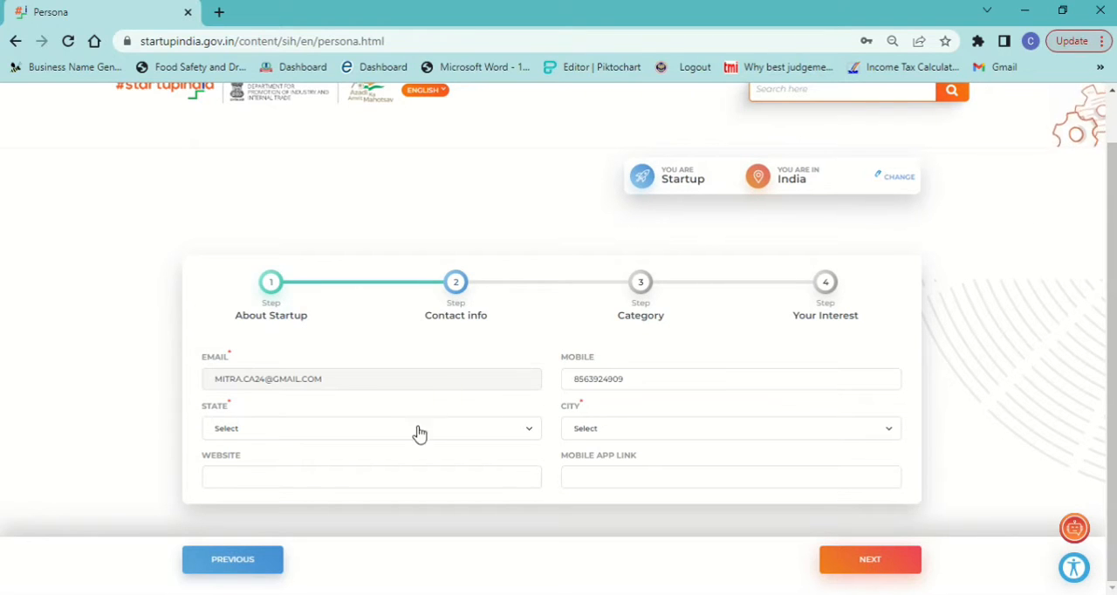
pyautogui.click(375, 434)
pyautogui.write('del')
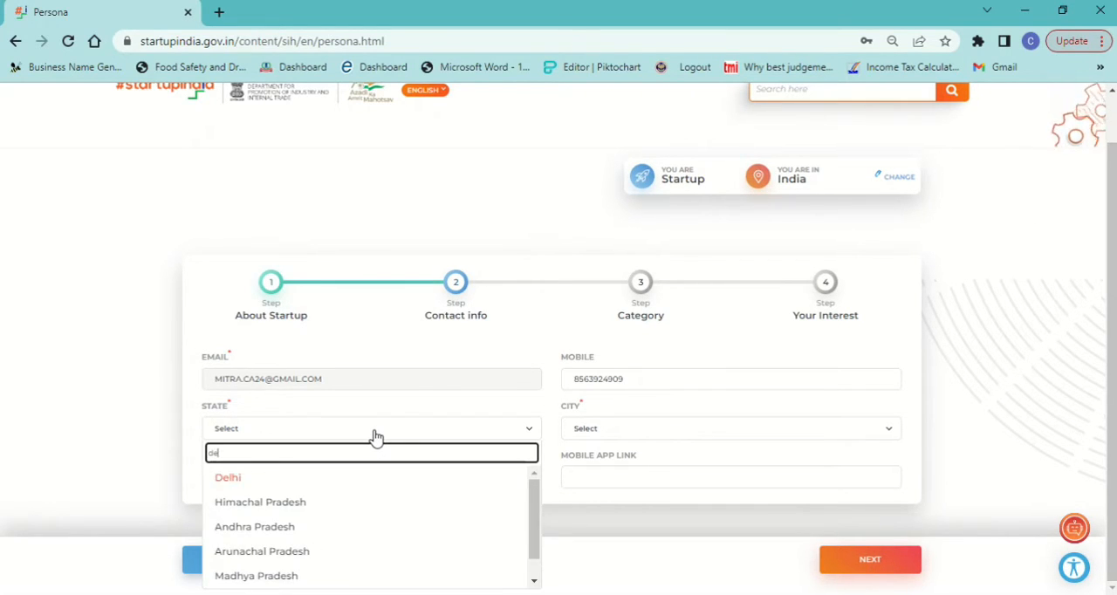
pyautogui.click(243, 479)
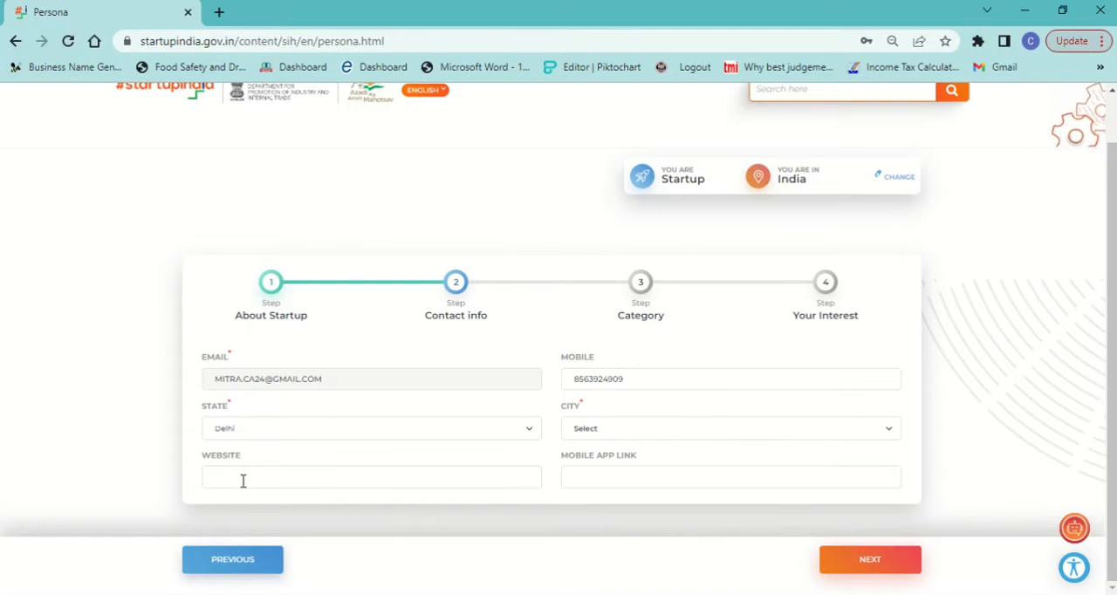
pyautogui.click(626, 426)
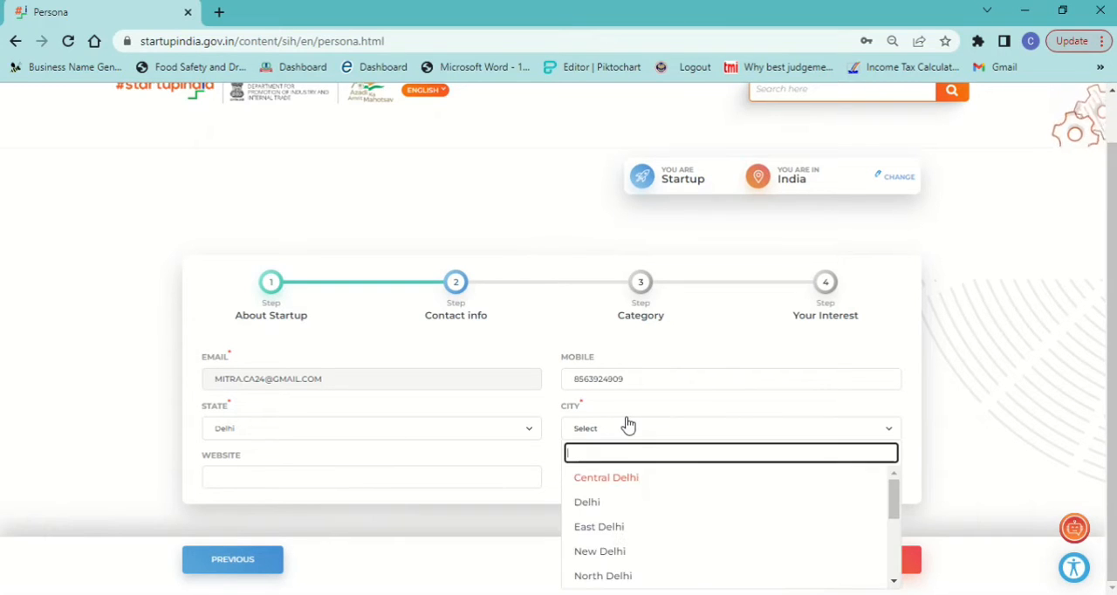
pyautogui.click(580, 505)
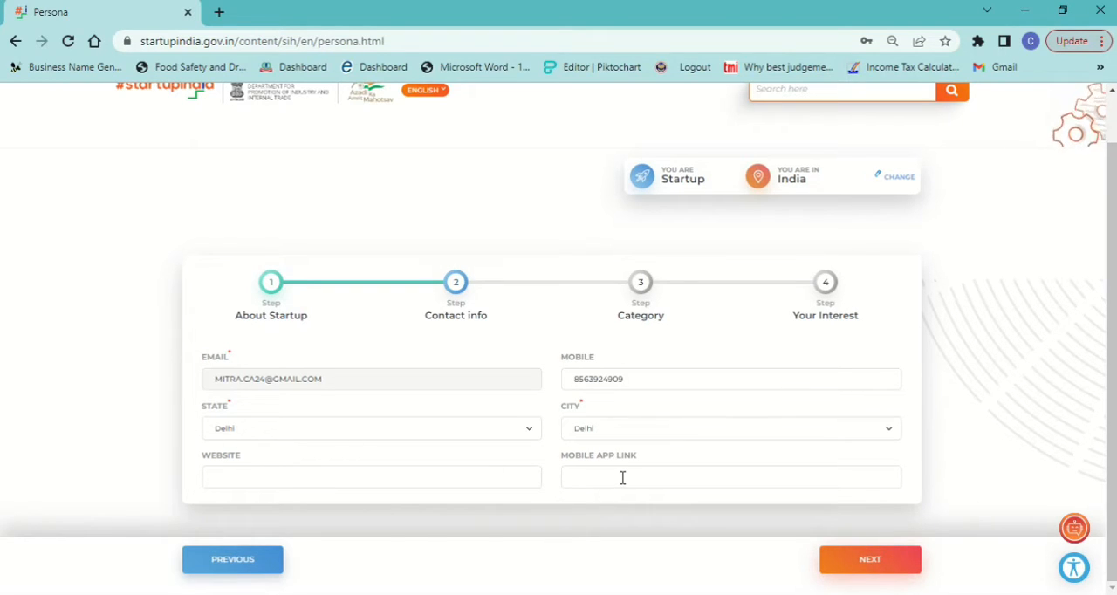
pyautogui.click(874, 565)
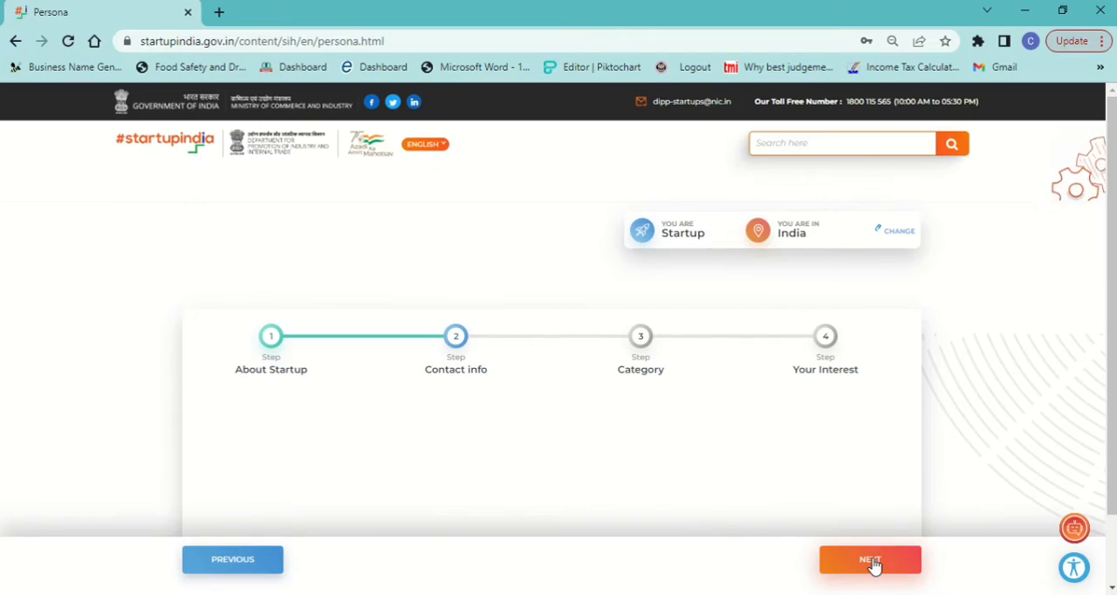
# Step: Go through the industry options in the Category details and set the industry to Education
pyautogui.scroll(-1, 1112, 212)
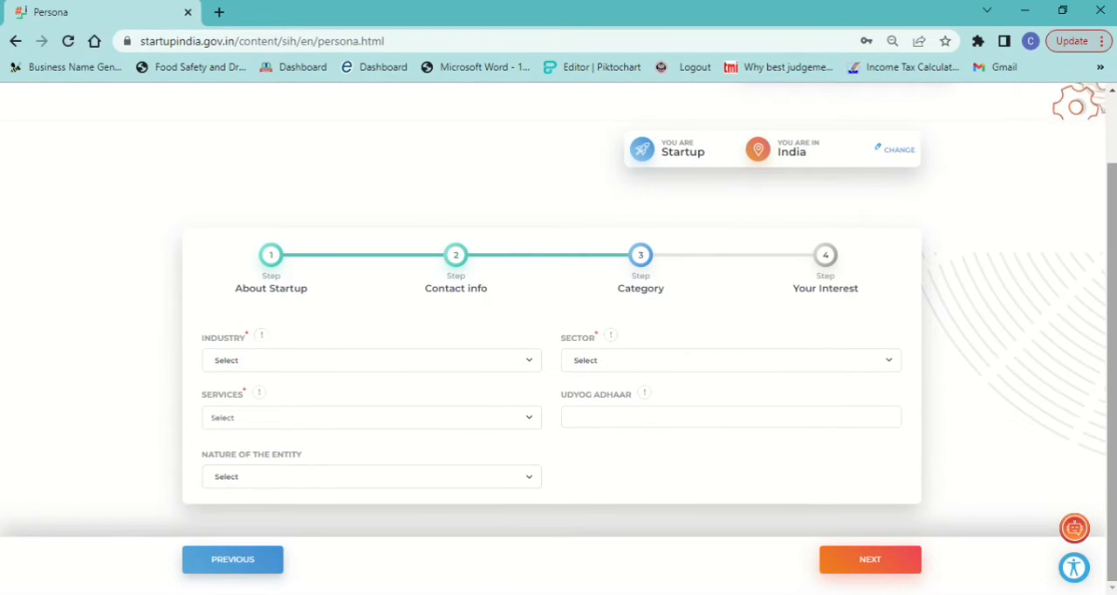
pyautogui.click(305, 367)
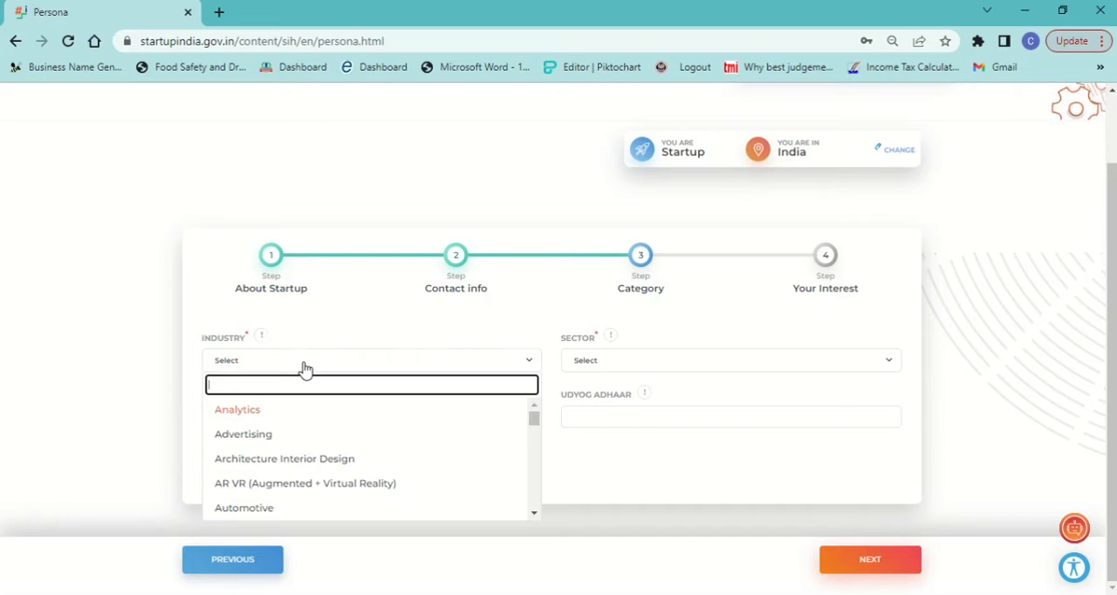
pyautogui.press('Down')
pyautogui.press('Down')
pyautogui.press('Down')
pyautogui.press('Down')
pyautogui.press('Down')
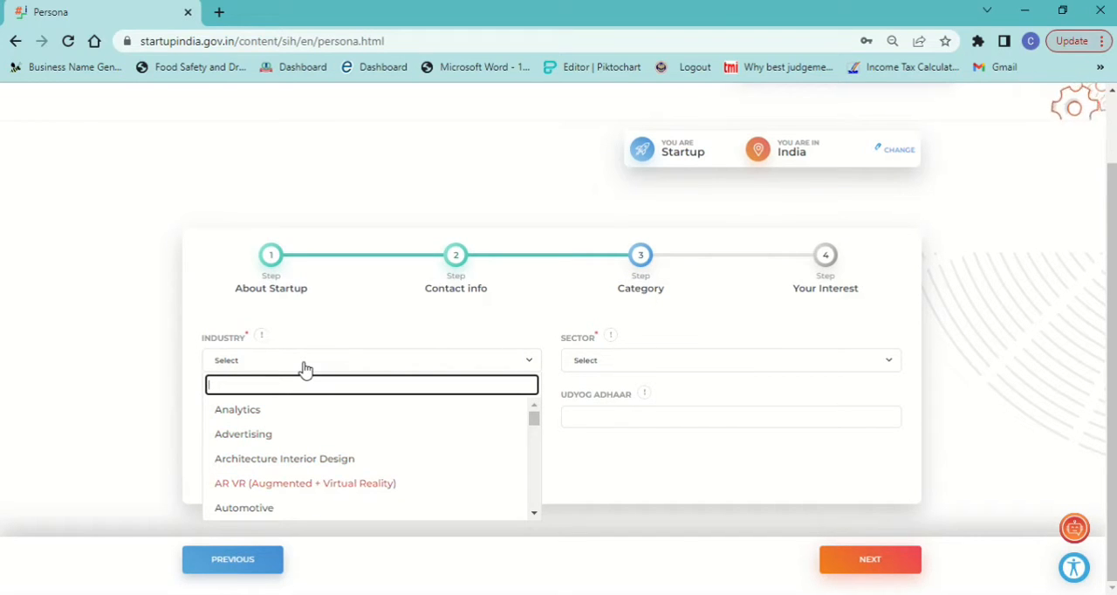
pyautogui.press('Down')
pyautogui.press('Down')
pyautogui.press('Down')
pyautogui.press('Down')
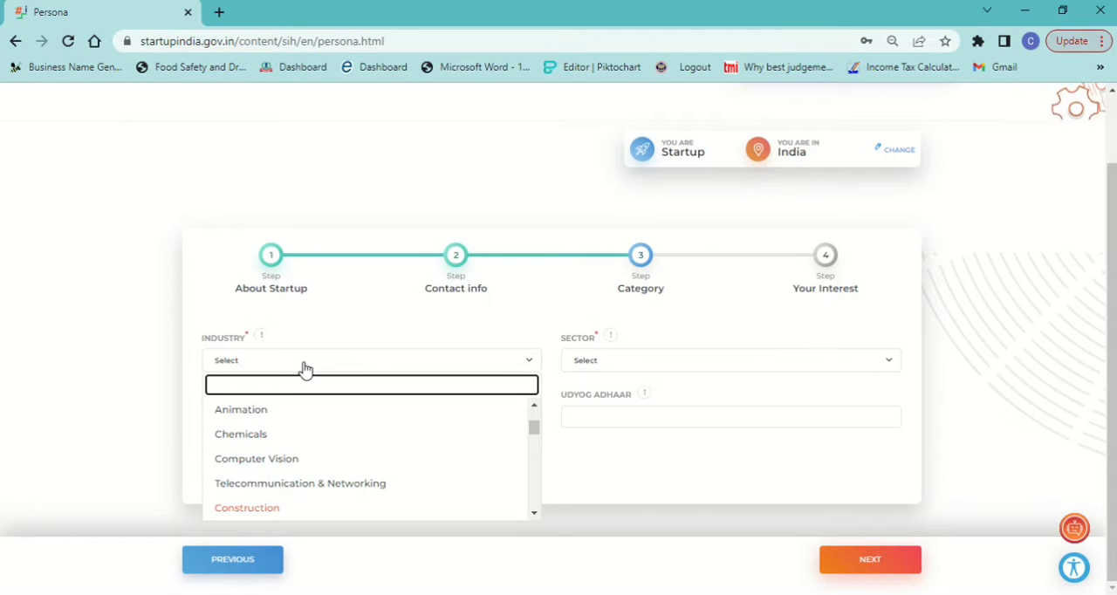
pyautogui.press('Down')
pyautogui.press('Down')
pyautogui.press('Down')
pyautogui.press('Down')
pyautogui.press('Down')
pyautogui.press('Down')
pyautogui.press('Down')
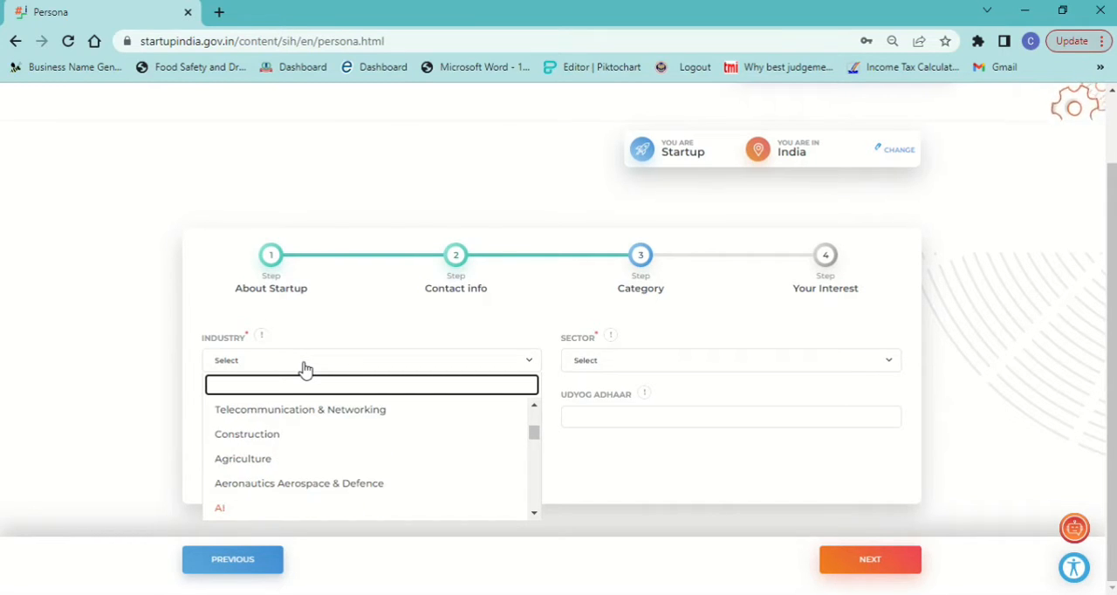
pyautogui.press('Down')
pyautogui.press('Down')
pyautogui.press('Down')
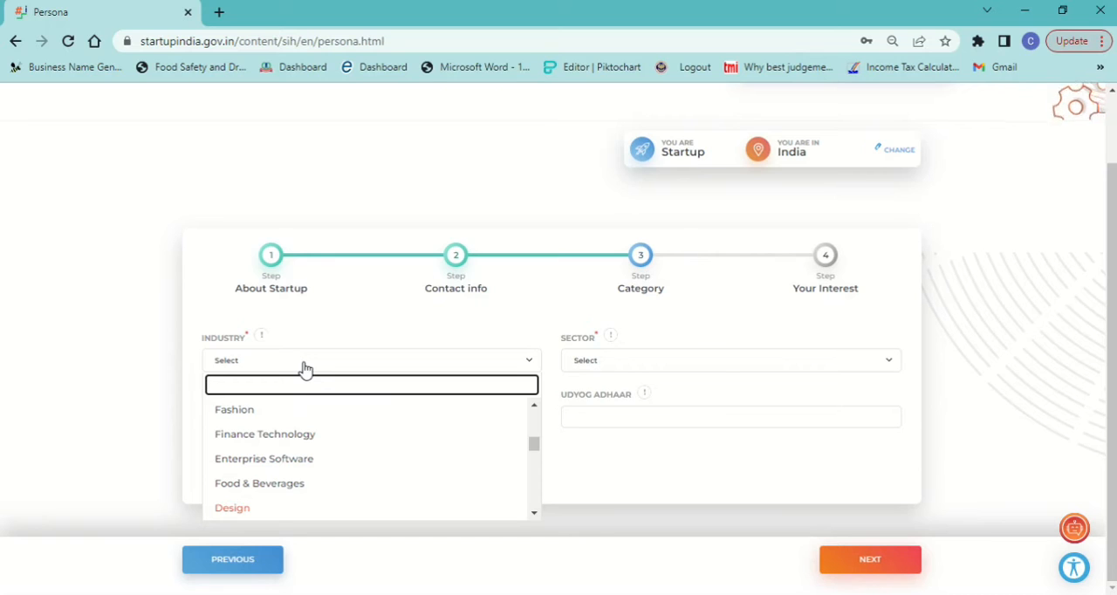
pyautogui.press('Down')
pyautogui.press('Down')
pyautogui.press('Down')
pyautogui.press('Down')
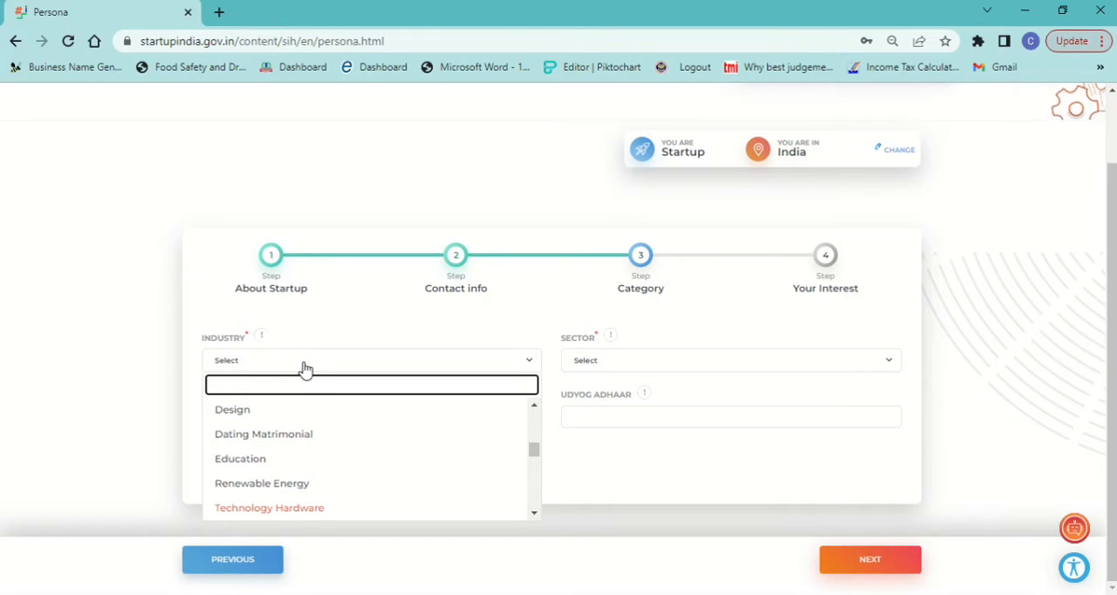
pyautogui.press('Down')
pyautogui.press('Down')
pyautogui.press('Down')
pyautogui.press('Down')
pyautogui.press('Down')
pyautogui.press('Down')
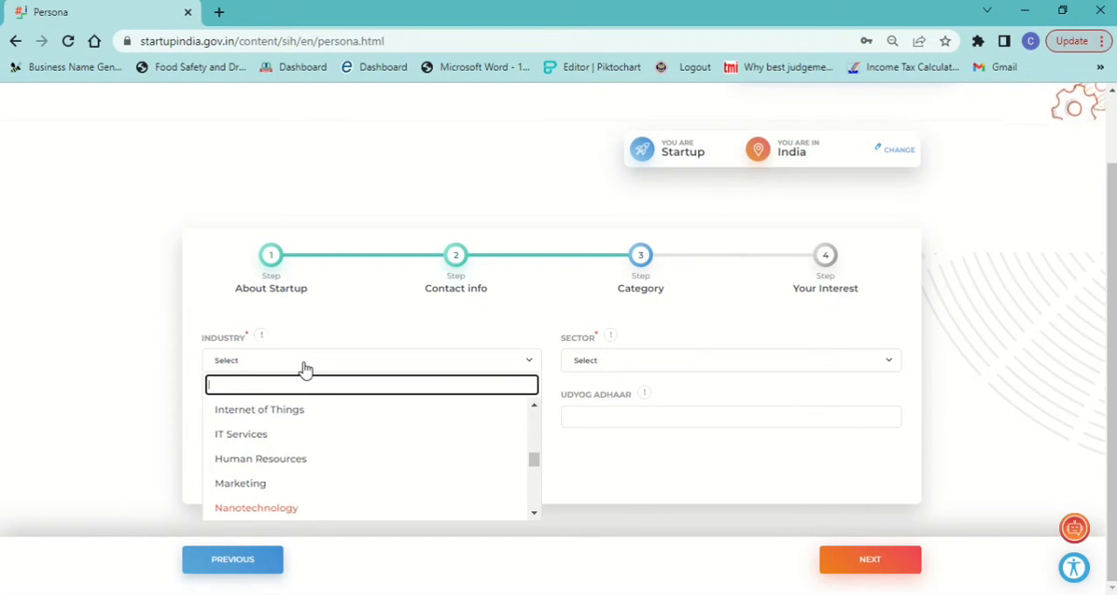
pyautogui.press('Down')
pyautogui.press('Down')
pyautogui.press('Up')
pyautogui.press('Up')
pyautogui.press('Up')
pyautogui.press('Up')
pyautogui.press('Up')
pyautogui.press('Up')
pyautogui.press('Up')
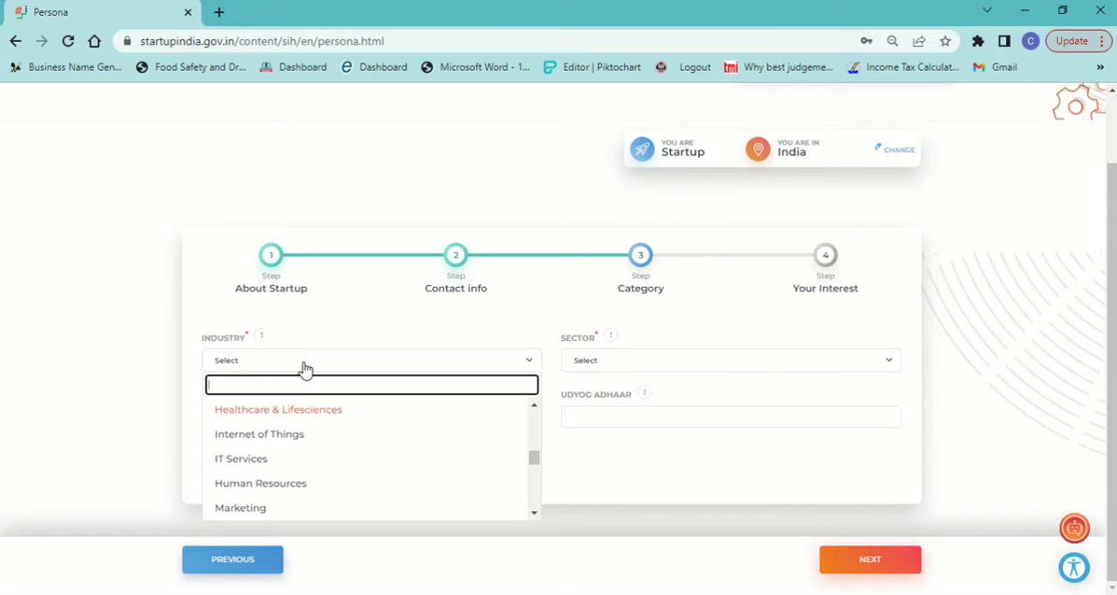
pyautogui.press('Up')
pyautogui.press('Up')
pyautogui.press('Up')
pyautogui.press('Up')
pyautogui.press('Down')
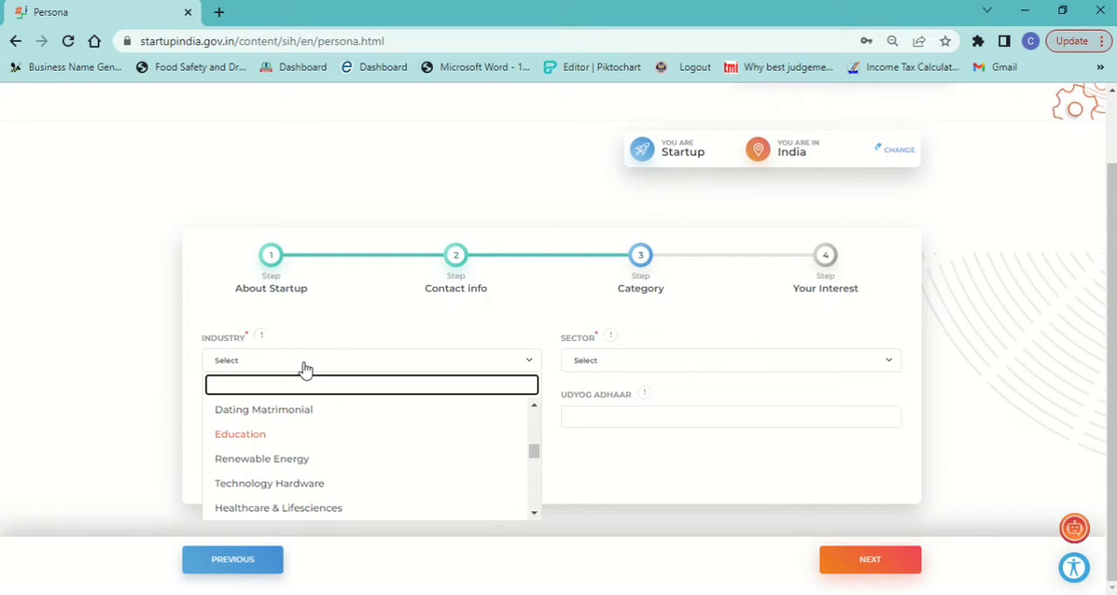
pyautogui.click(256, 439)
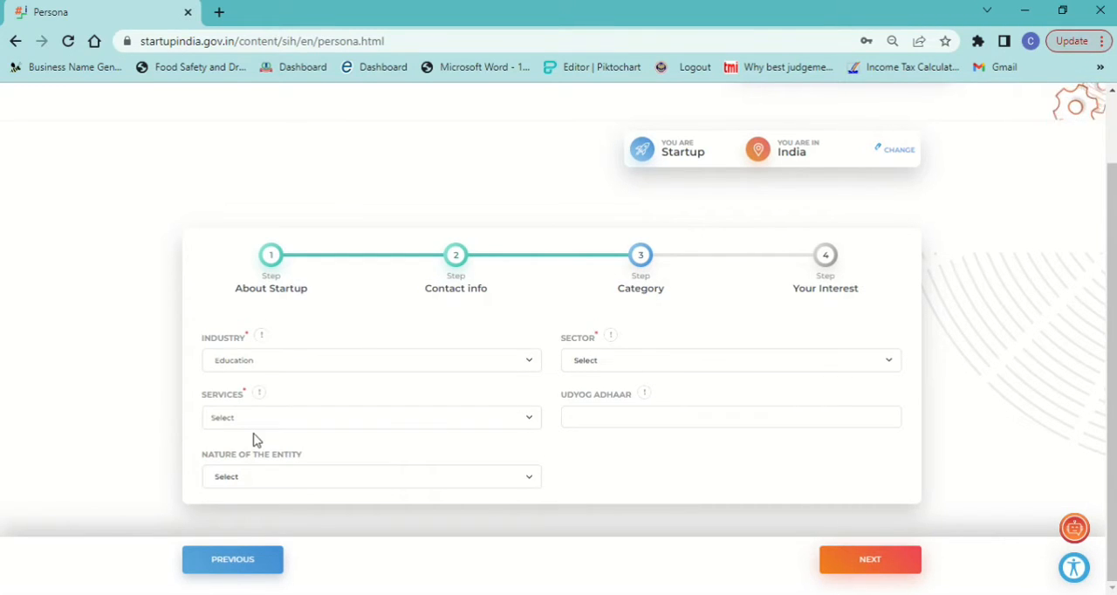
# Step: Set the sector to Skill Development in the Category details
pyautogui.click(635, 369)
pyautogui.press('Down')
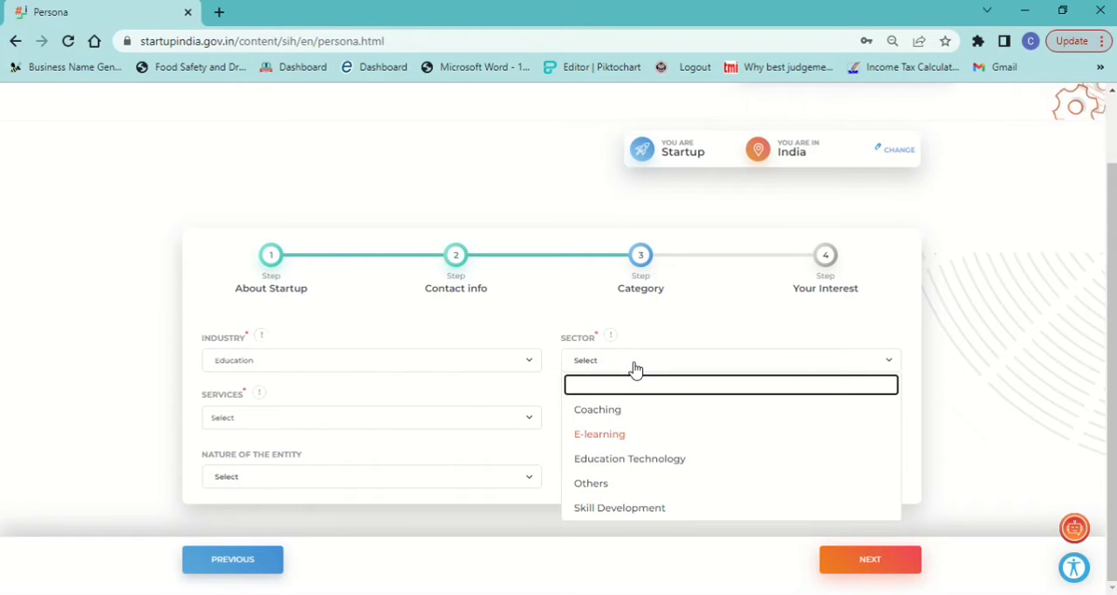
pyautogui.press('Down')
pyautogui.press('Down')
pyautogui.press('Down')
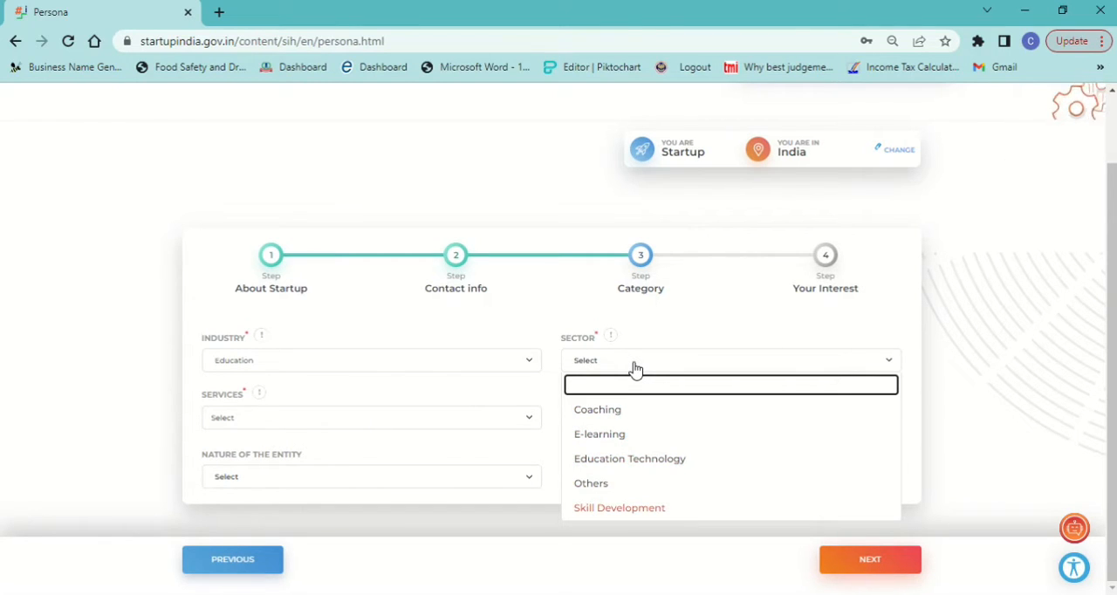
pyautogui.press('Return')
# Step: Go through the available services and choose Online Aggregator as the startup's service
pyautogui.click(264, 418)
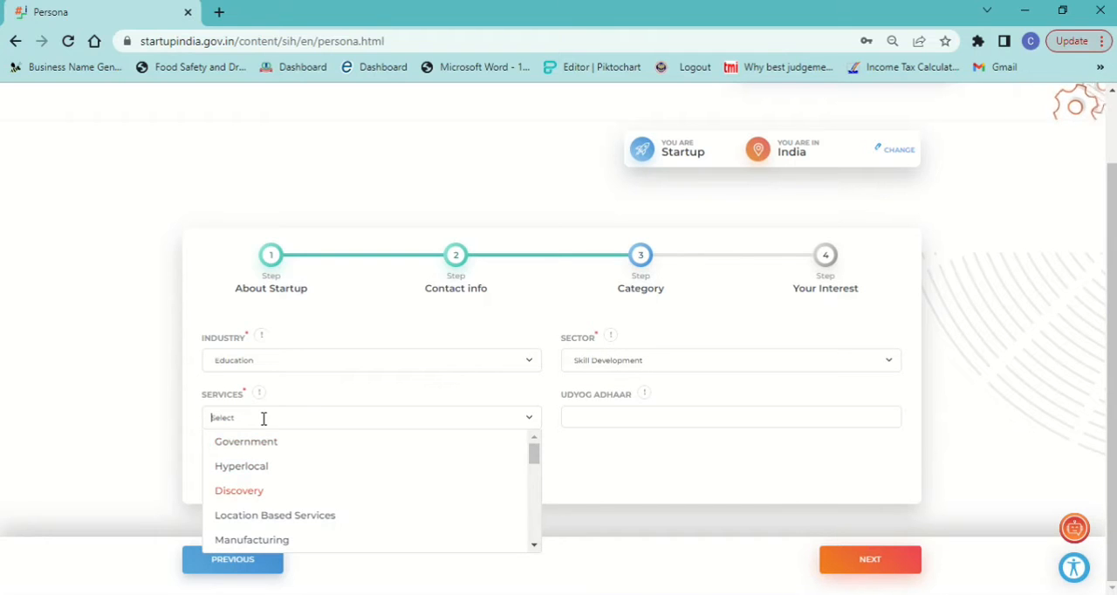
pyautogui.press('Down')
pyautogui.press('Down')
pyautogui.press('Down')
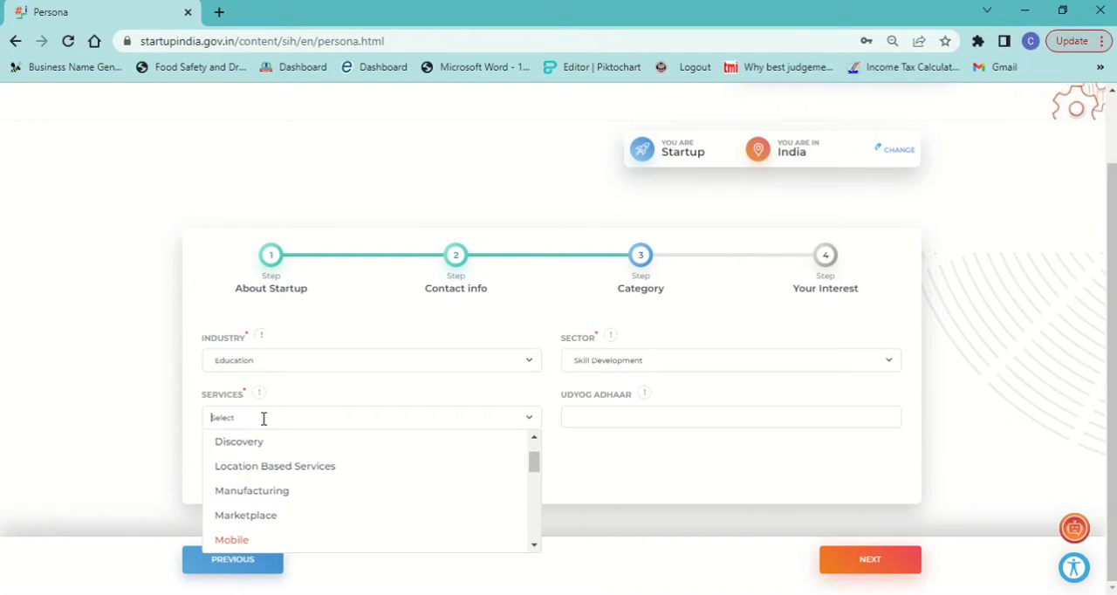
pyautogui.press('Down')
pyautogui.press('Down')
pyautogui.press('Down')
pyautogui.press('Down')
pyautogui.press('Down')
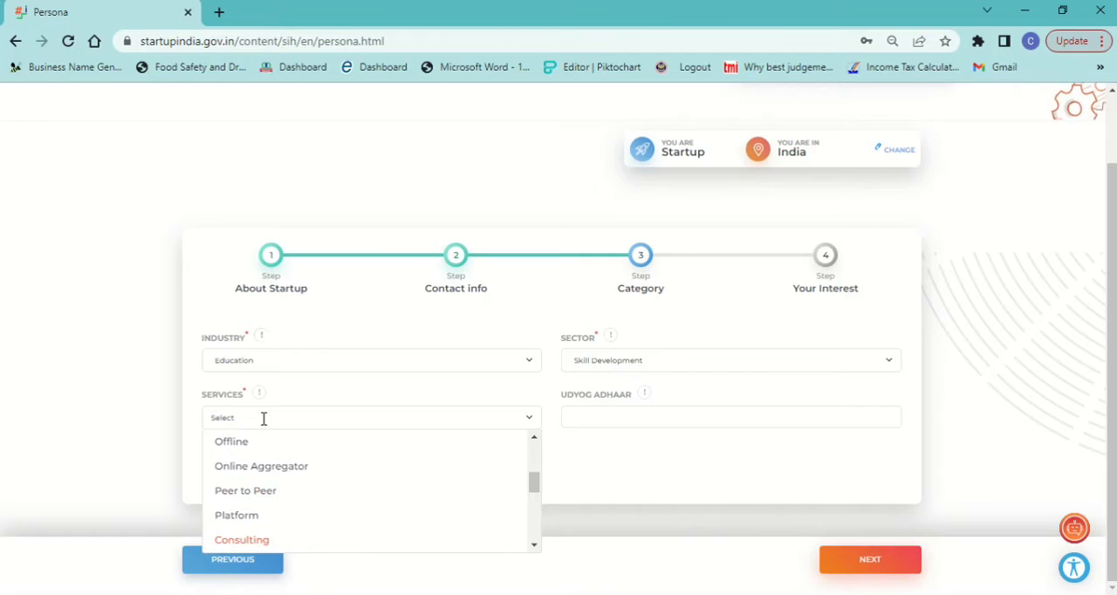
pyautogui.press('Down')
pyautogui.press('Down')
pyautogui.press('Down')
pyautogui.press('Down')
pyautogui.press('Down')
pyautogui.press('Down')
pyautogui.press('Down')
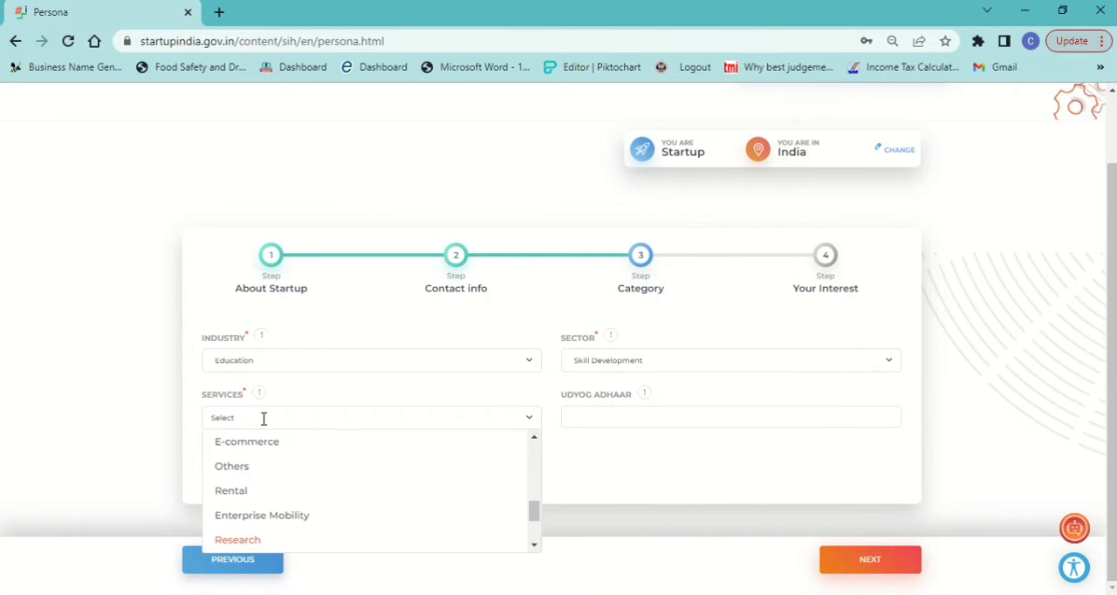
pyautogui.press('Down')
pyautogui.press('Down')
pyautogui.press('Down')
pyautogui.press('Down')
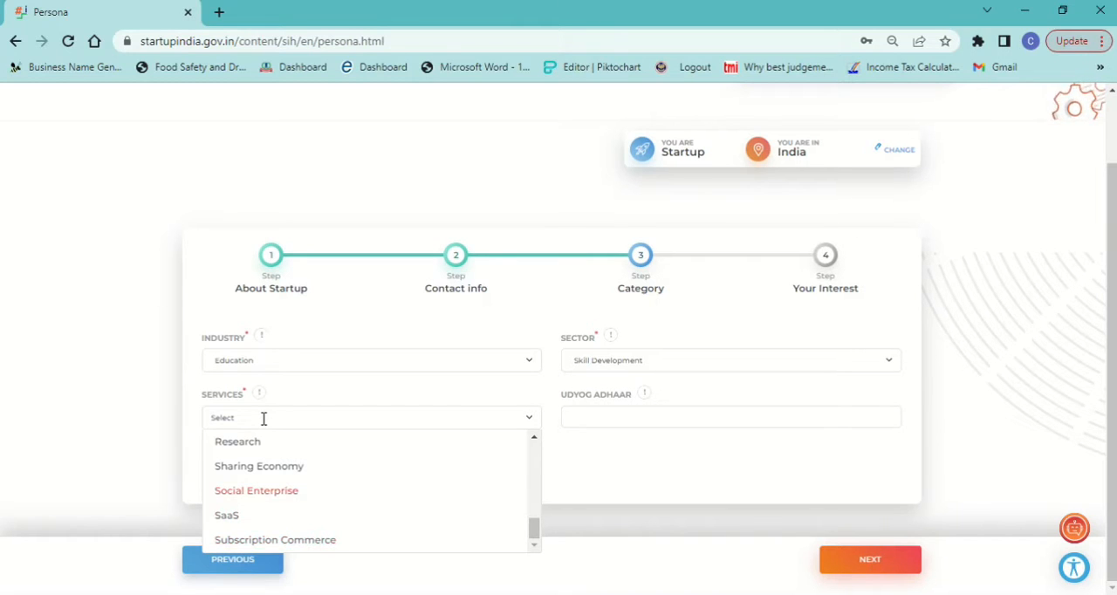
pyautogui.press('Up')
pyautogui.press('Up')
pyautogui.press('Up')
pyautogui.press('Up')
pyautogui.press('Up')
pyautogui.press('Up')
pyautogui.press('Up')
pyautogui.press('Up')
pyautogui.press('Up')
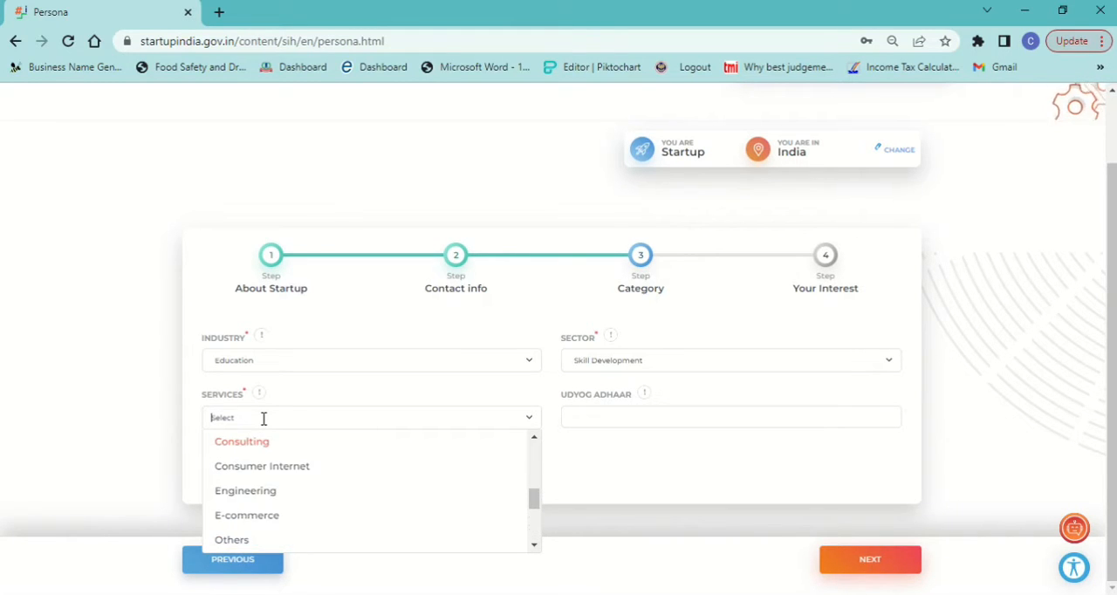
pyautogui.press('Up')
pyautogui.press('Up')
pyautogui.press('Up')
pyautogui.press('Up')
pyautogui.press('Up')
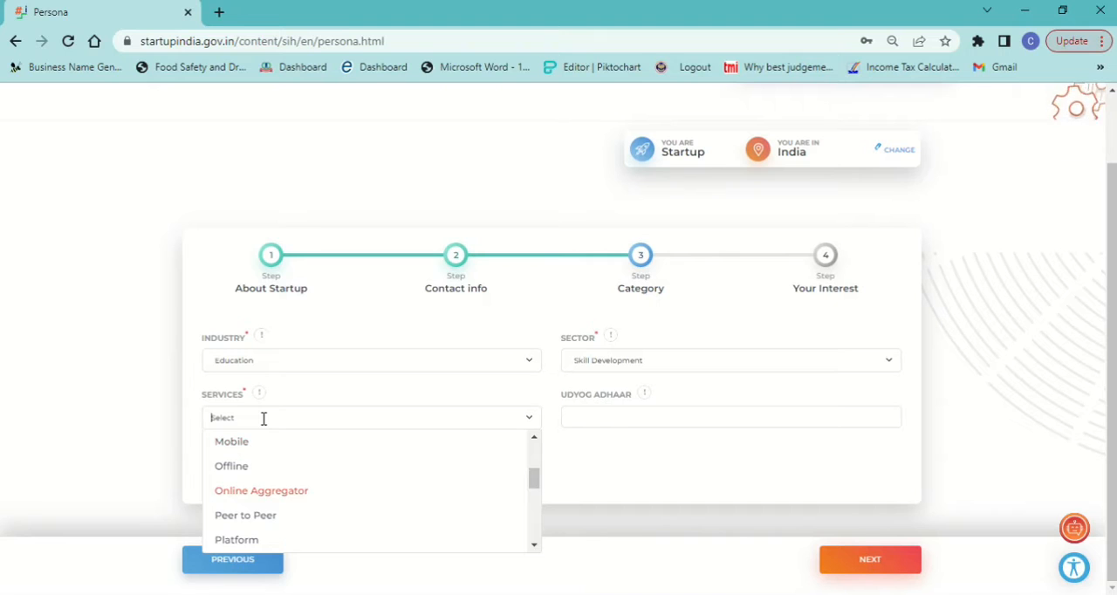
pyautogui.press('Return')
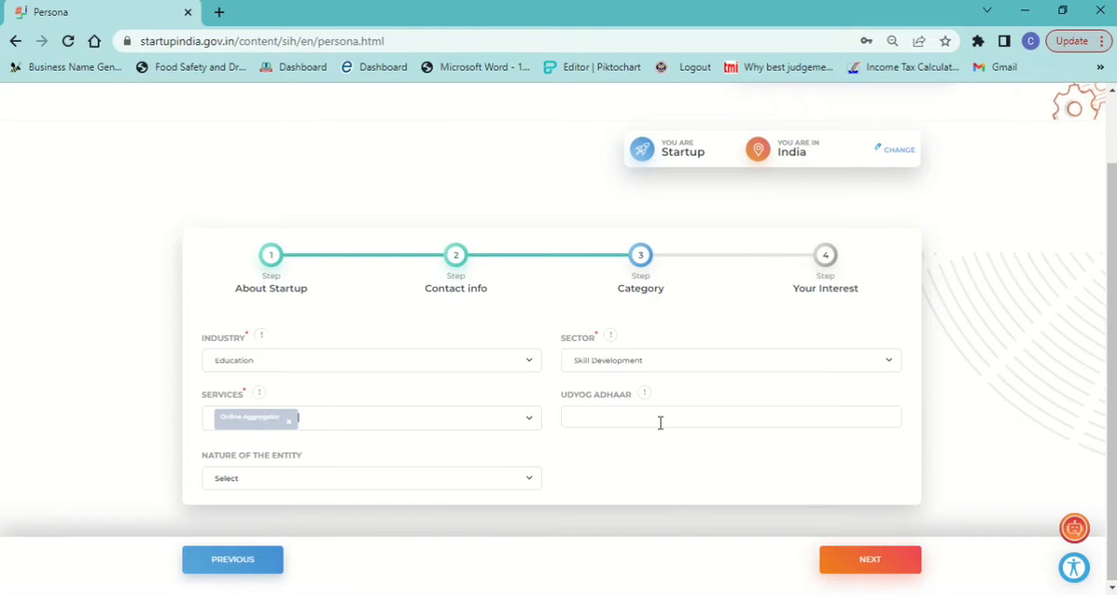
# Step: Set the nature of the entity to Limited Liability Partnership and continue to the interest details
pyautogui.click(232, 479)
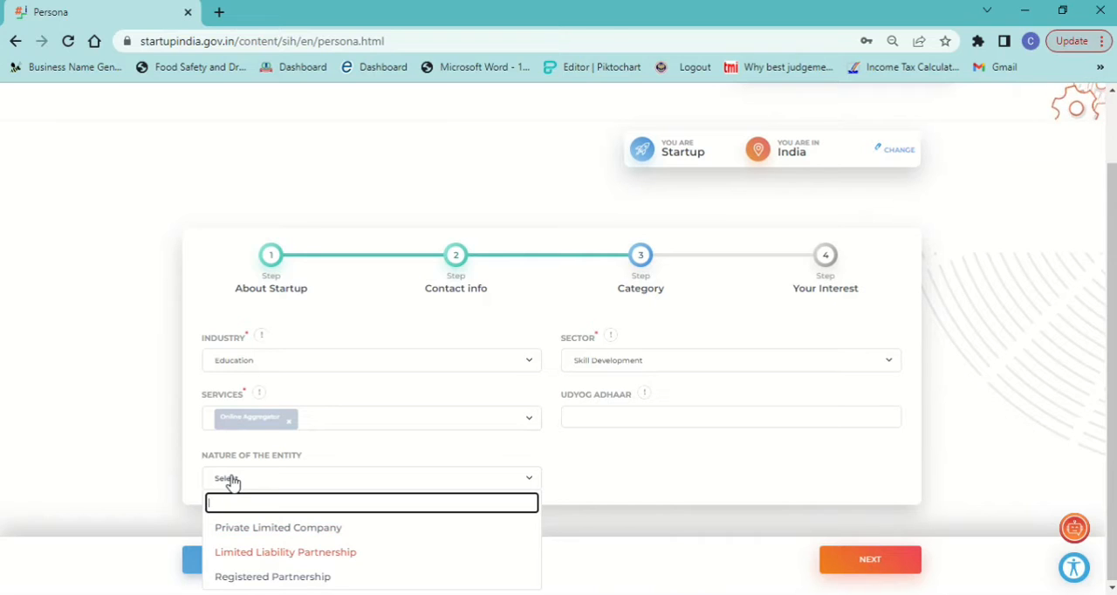
pyautogui.press('Return')
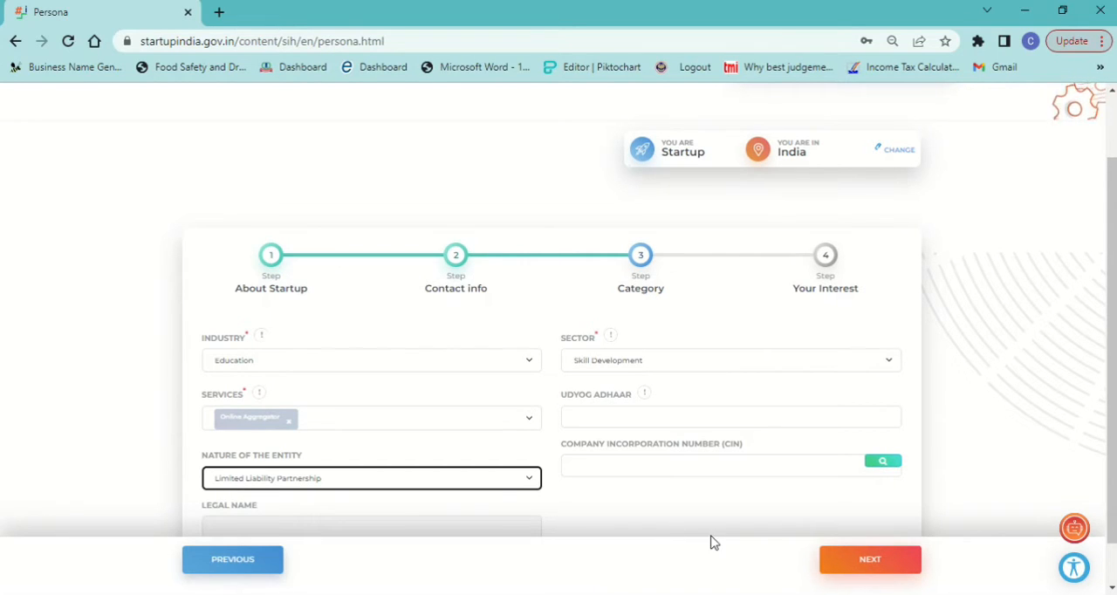
pyautogui.scroll(-2, 1098, 428)
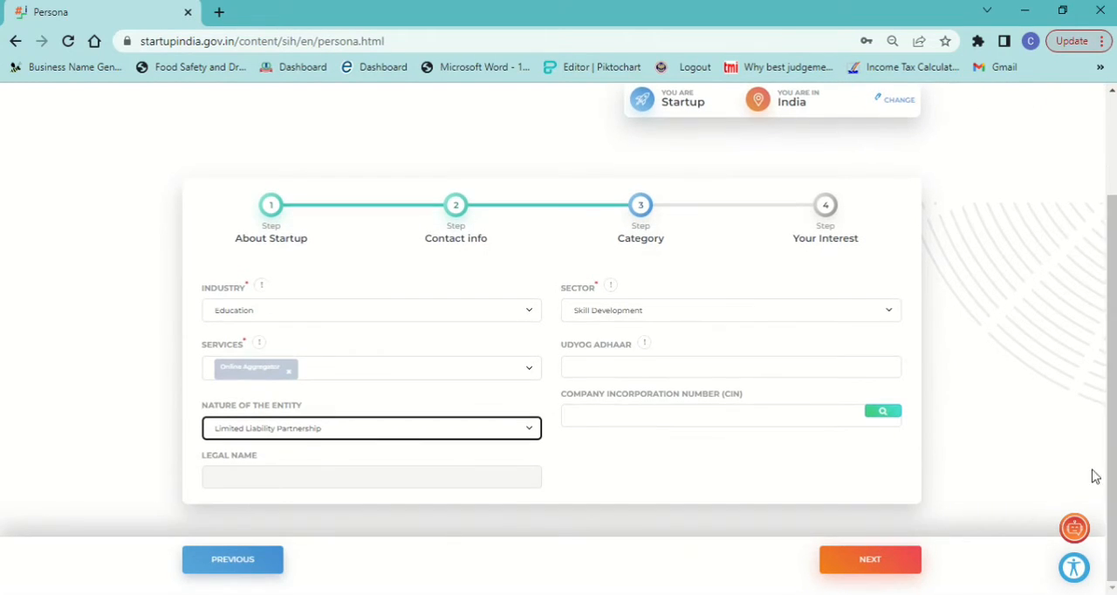
pyautogui.click(866, 567)
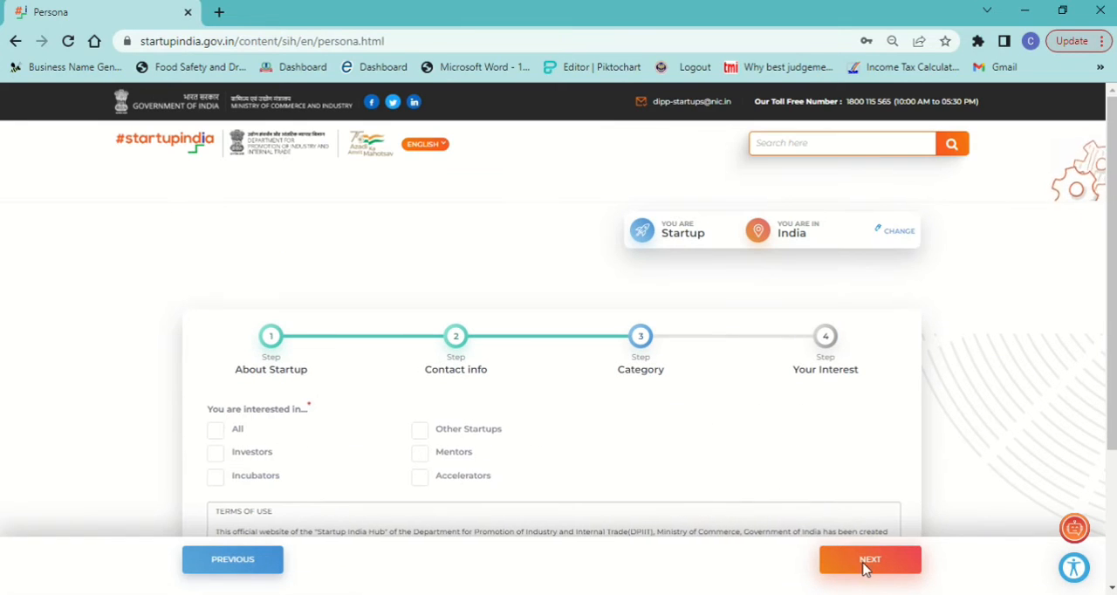
# Step: Save the profile with all interests selected and the Terms & Conditions accepted
pyautogui.scroll(-2, 1074, 257)
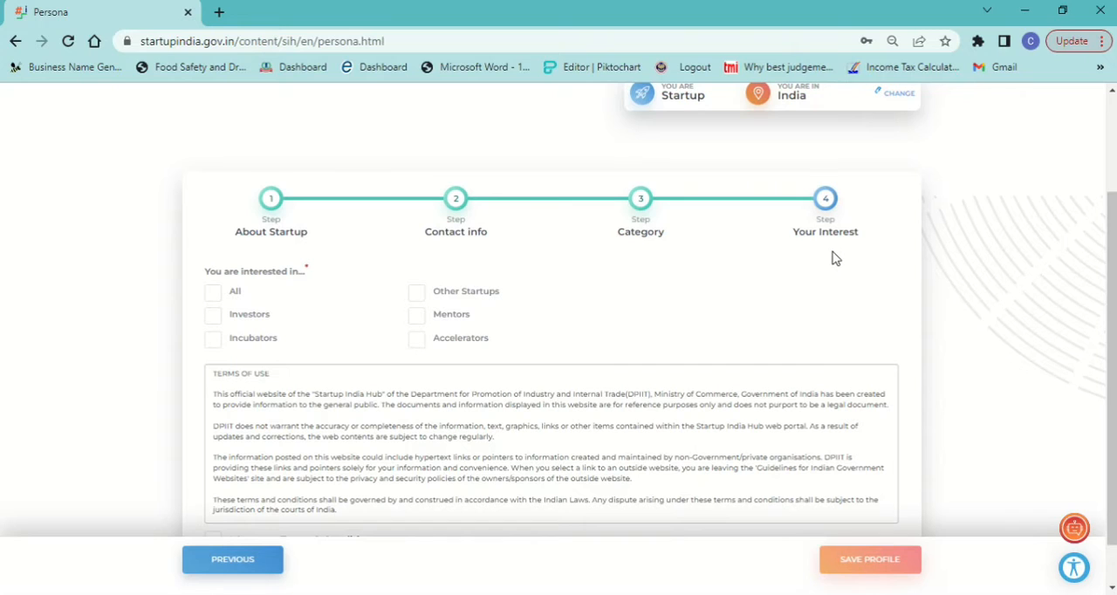
pyautogui.click(212, 293)
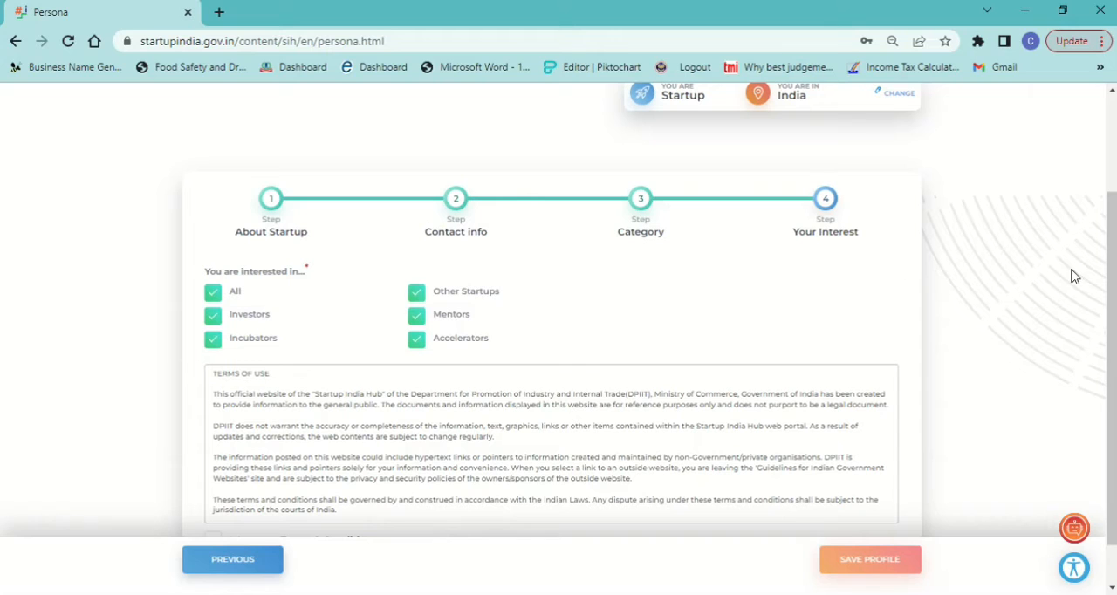
pyautogui.scroll(-1, 1099, 272)
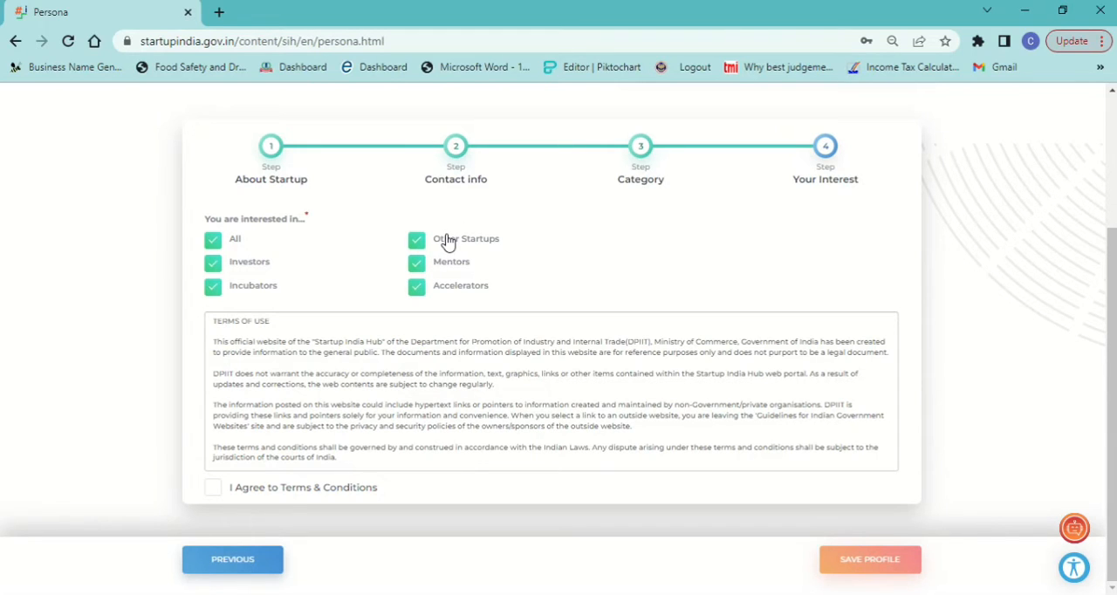
pyautogui.click(214, 489)
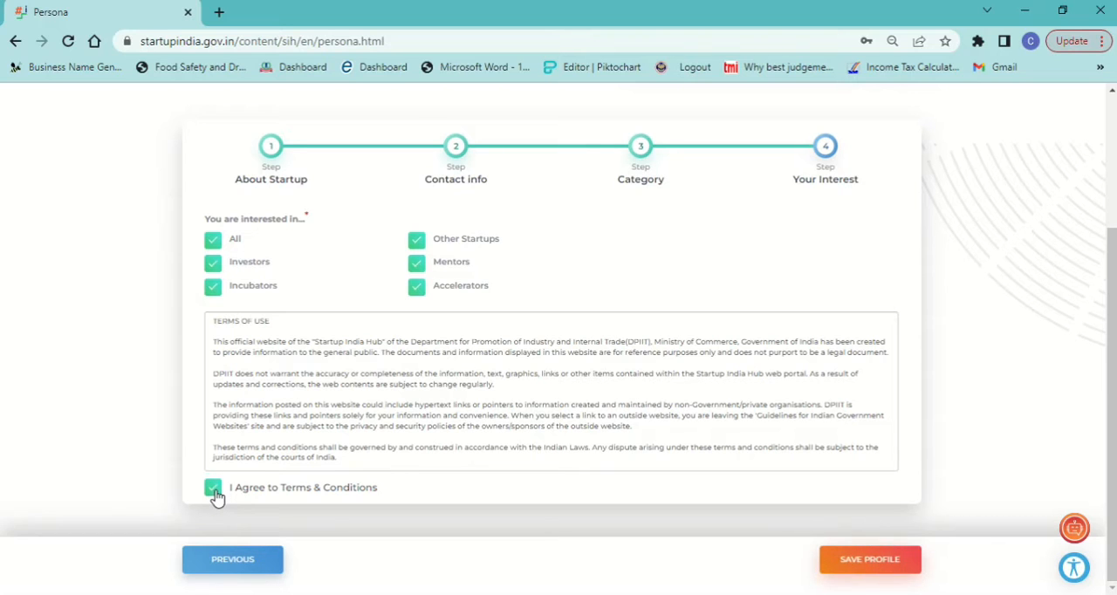
pyautogui.click(888, 569)
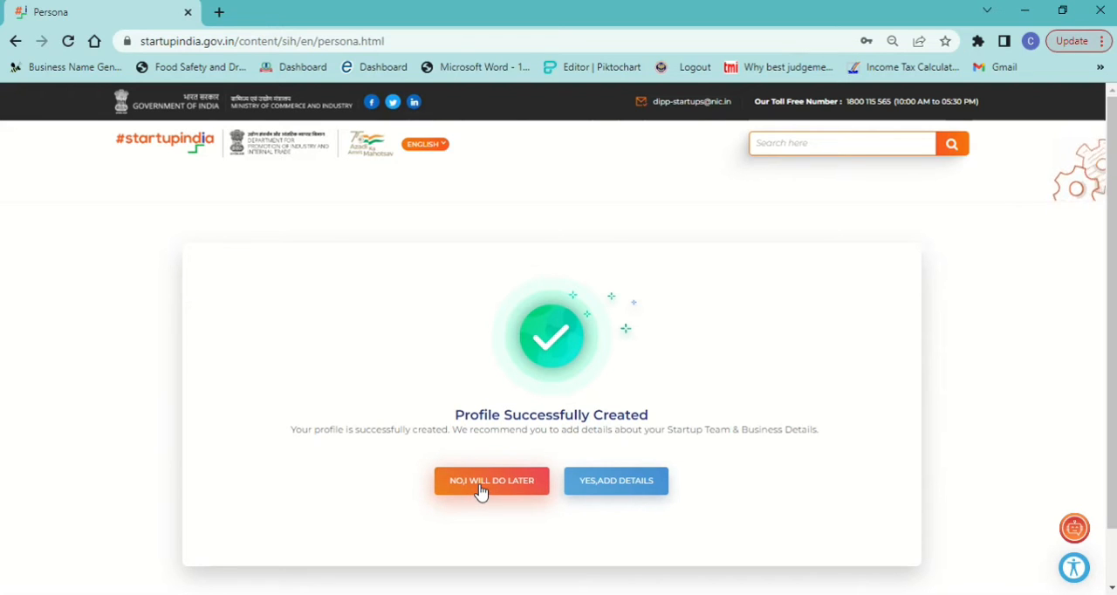
# Step: Choose to add team and business details, and look through the new startup's profile page
pyautogui.click(626, 485)
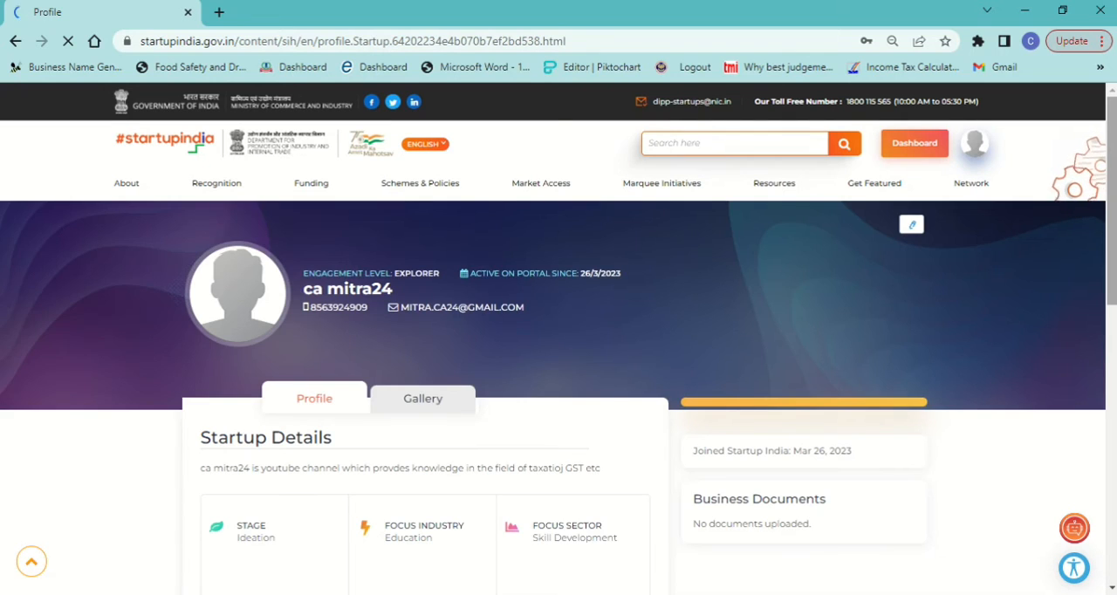
pyautogui.scroll(-6, 558, 349)
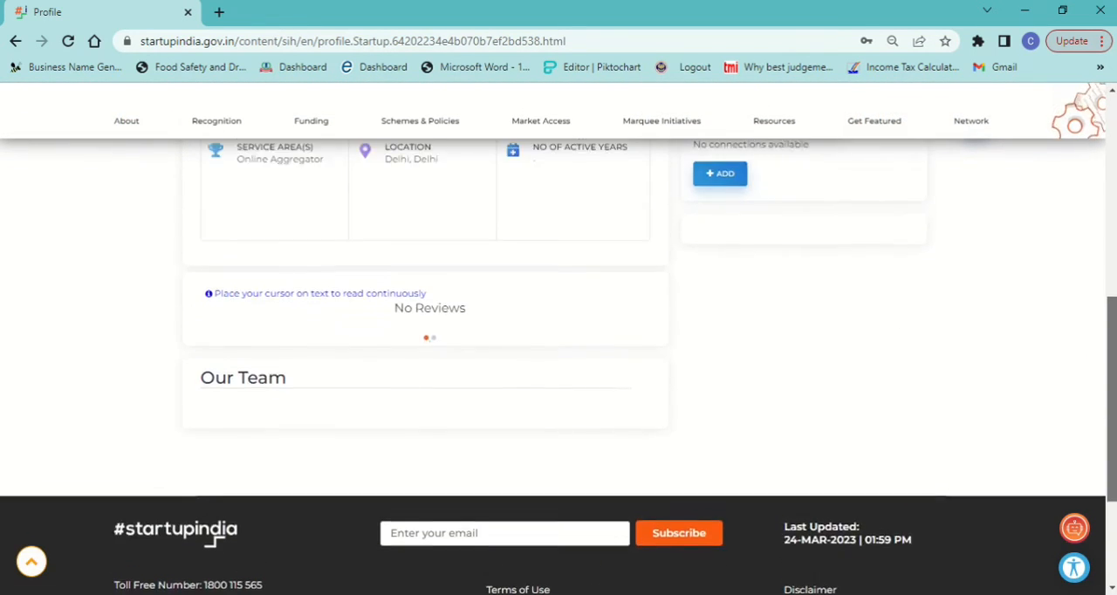
pyautogui.scroll(3, 558, 349)
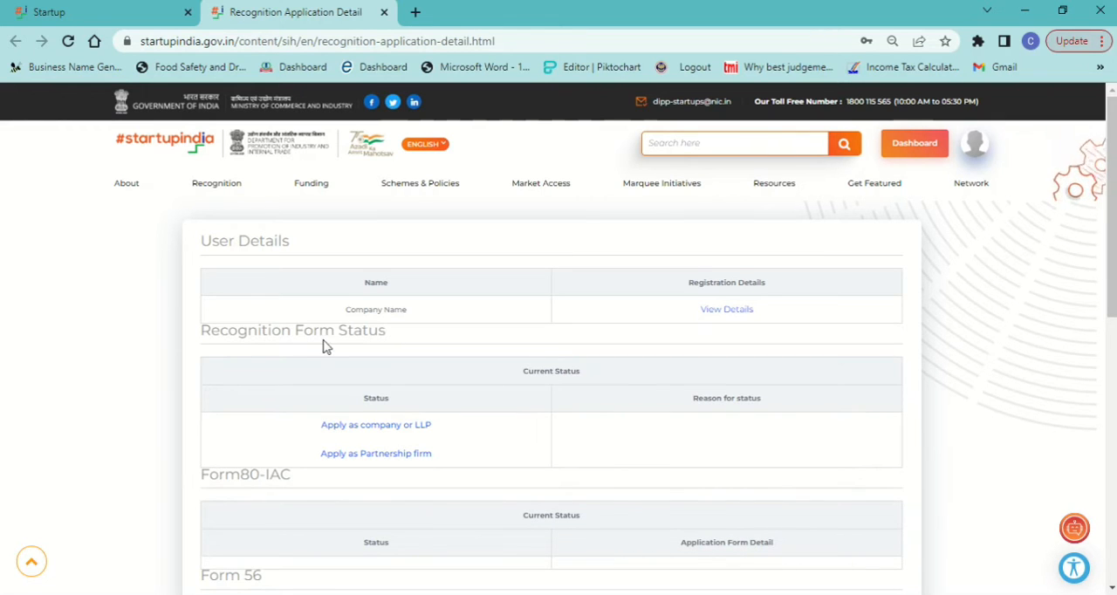
# Step: Look over the Recognition Application Detail page and open the company's registration details to reach the Startup Recognition Form
pyautogui.scroll(-2, 1114, 299)
pyautogui.scroll(3, 1113, 298)
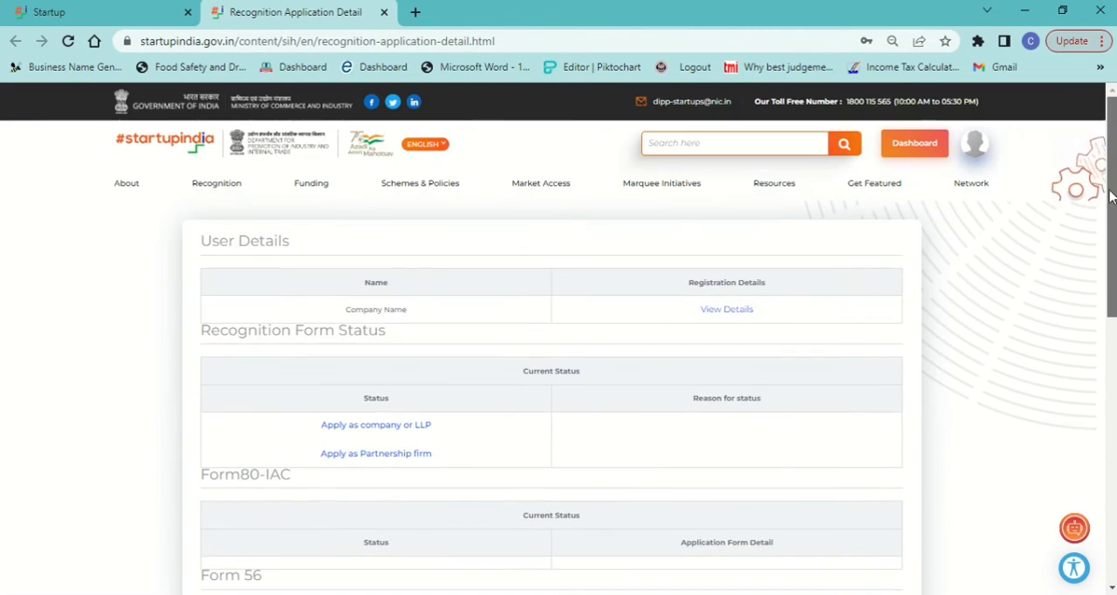
pyautogui.click(720, 311)
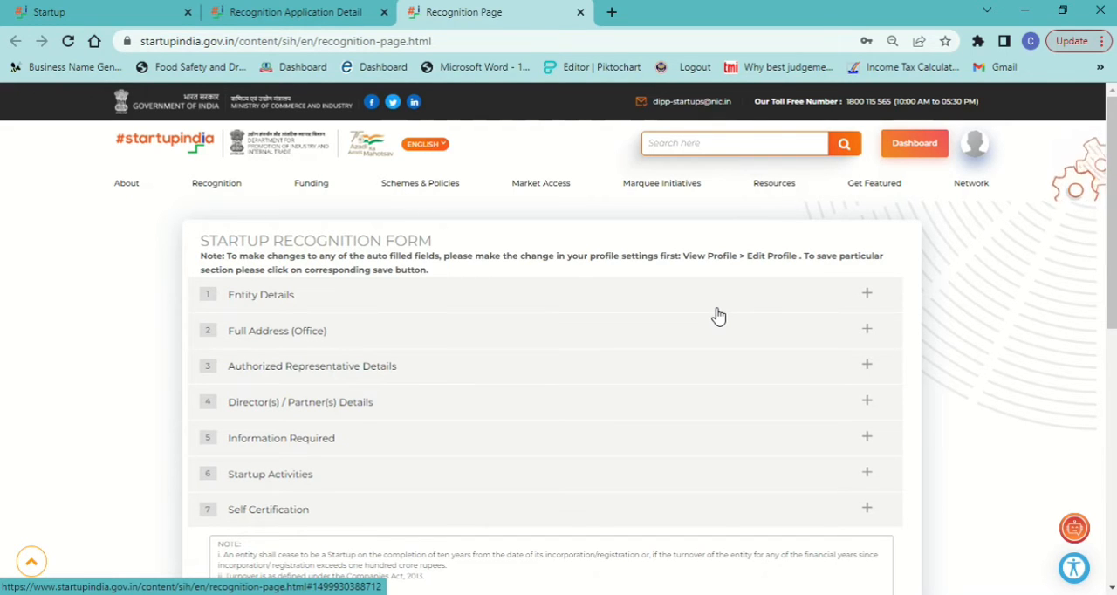
# Step: Look over the Startup Recognition Form's sections and examine the fields required under Entity Details
pyautogui.scroll(-2, 1106, 218)
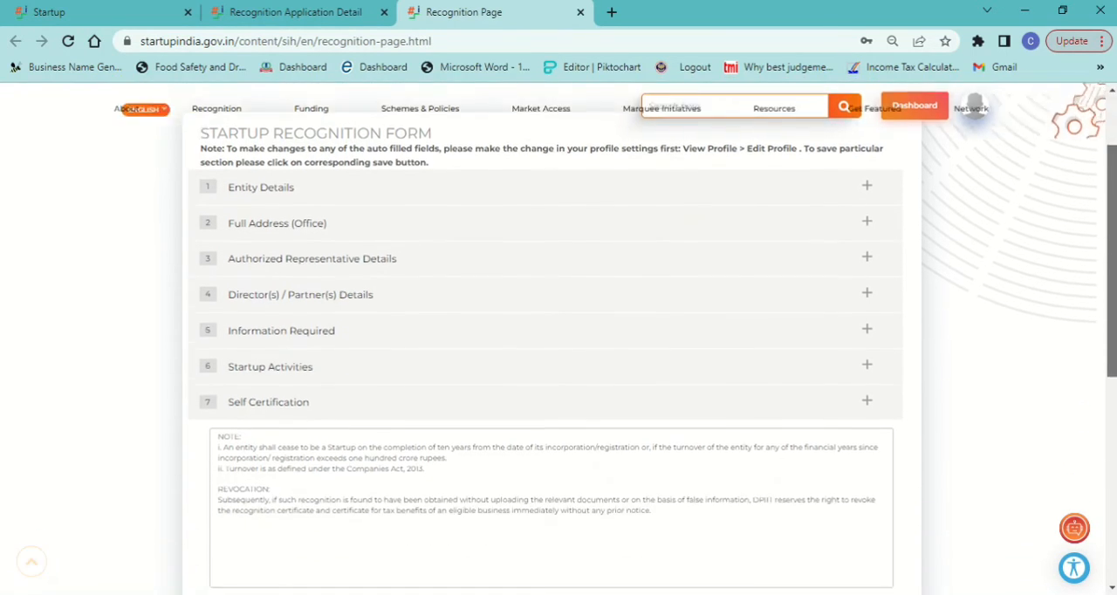
pyautogui.scroll(1, 1108, 262)
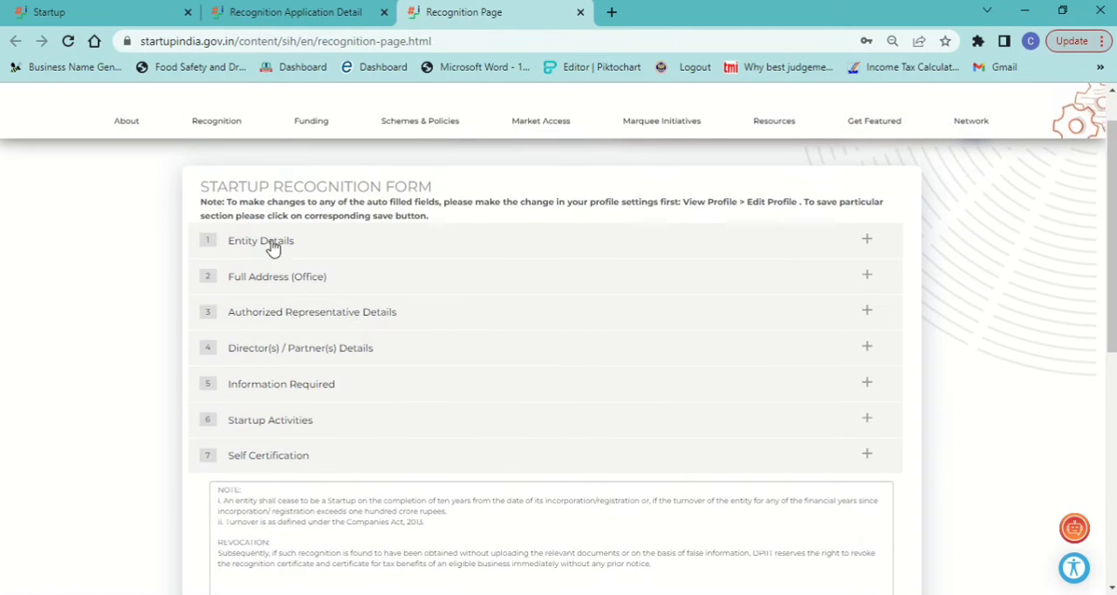
pyautogui.click(866, 242)
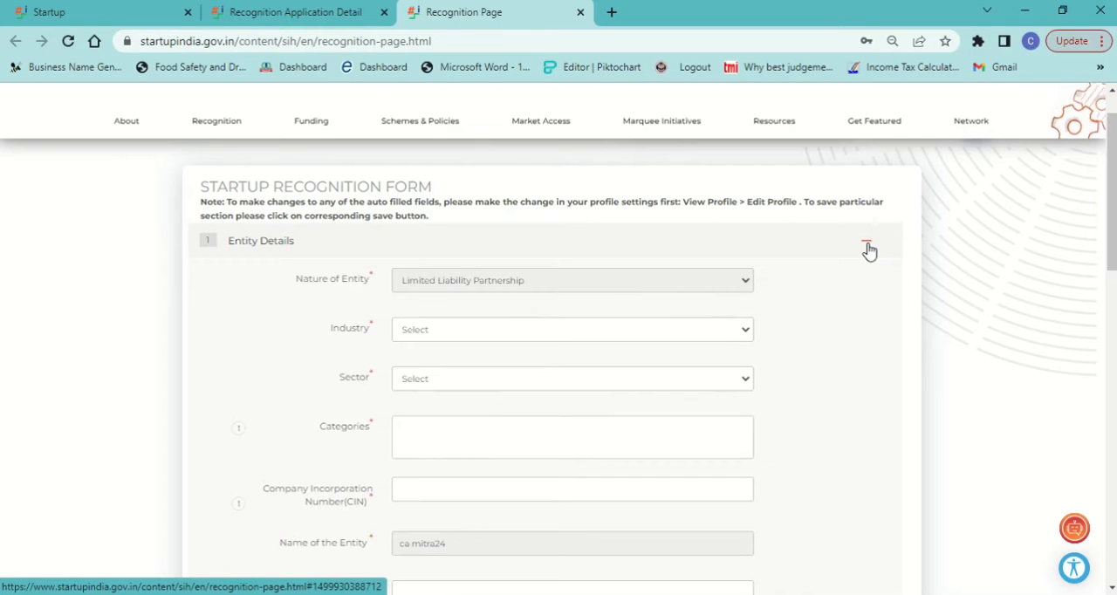
pyautogui.scroll(-2, 905, 336)
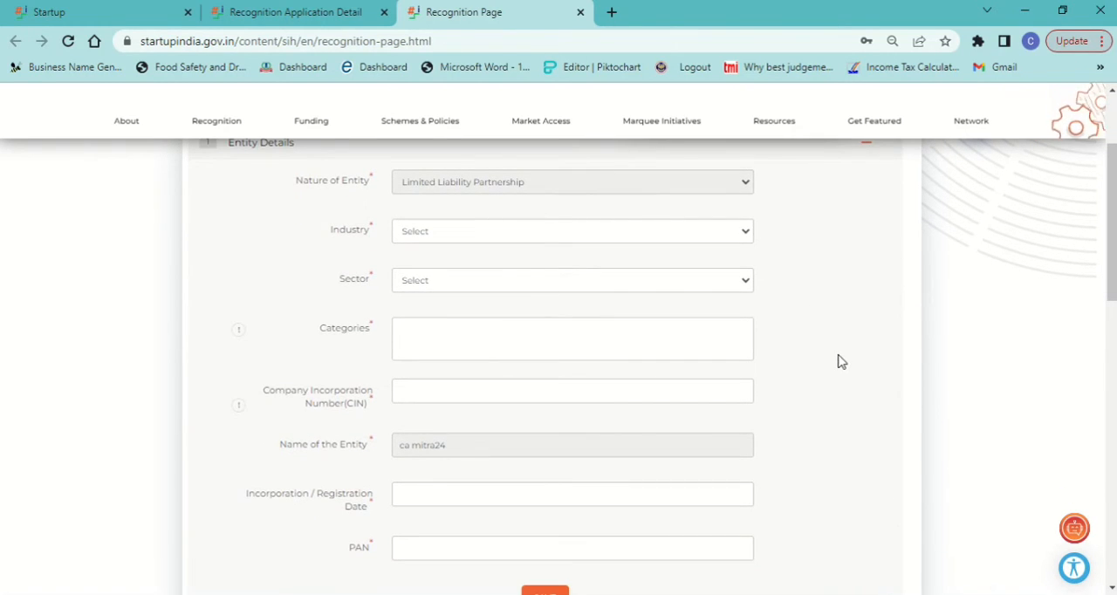
pyautogui.scroll(-3, 840, 362)
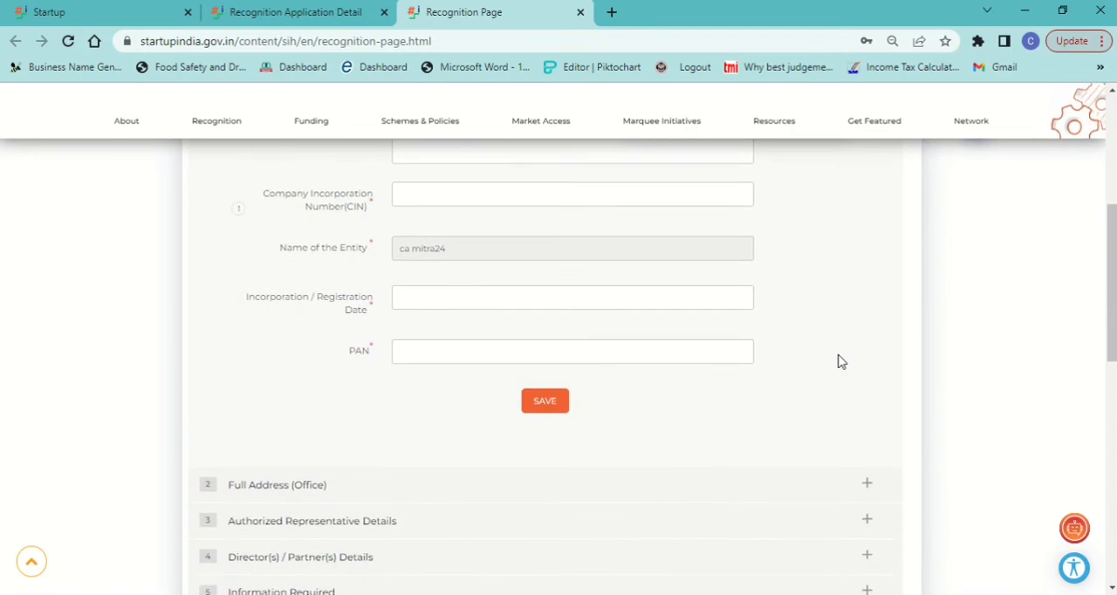
pyautogui.scroll(-2, 840, 361)
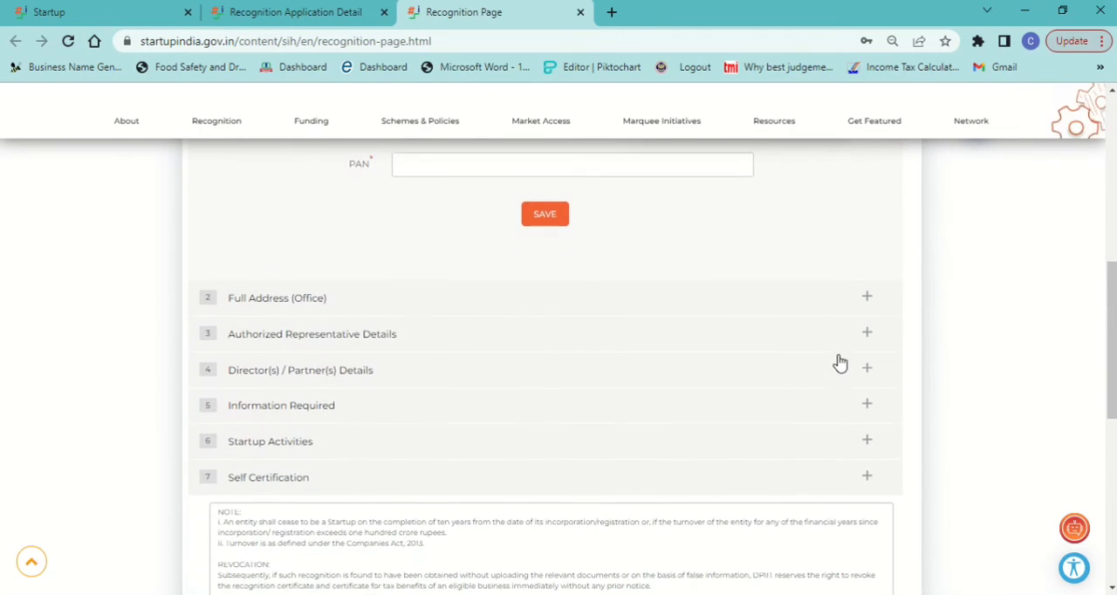
# Step: Examine the fields required under Full Address (Office) and Authorized Representative Details
pyautogui.click(868, 290)
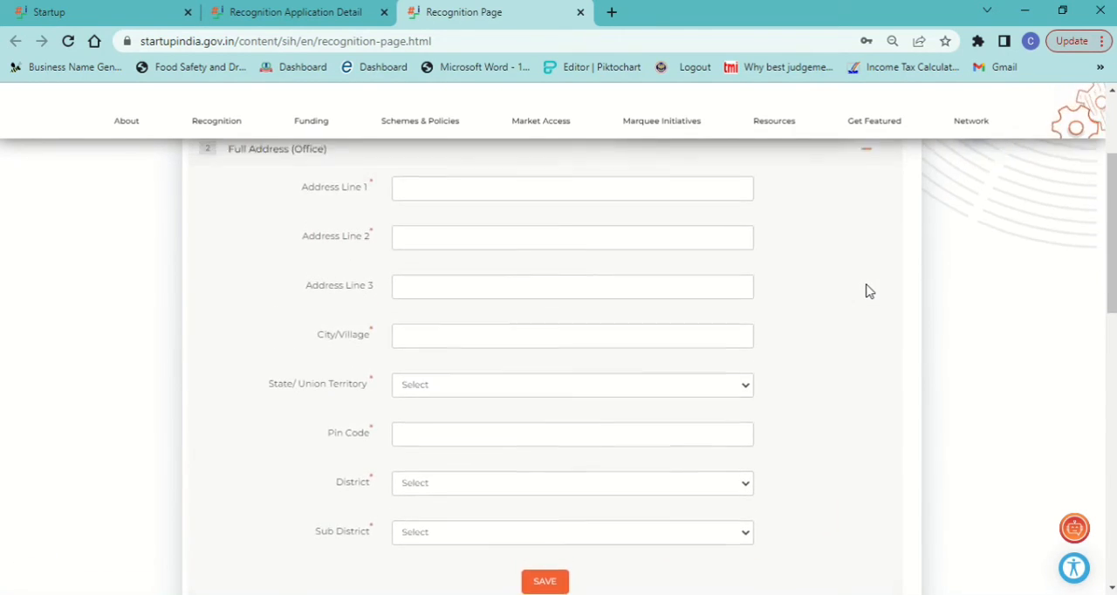
pyautogui.scroll(-4, 868, 290)
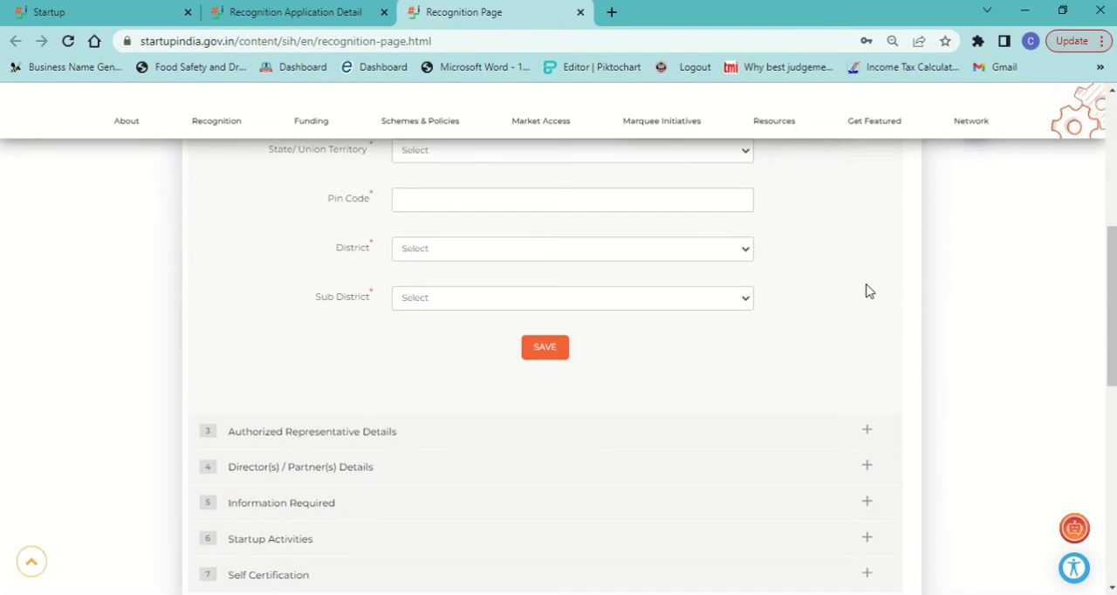
pyautogui.scroll(-1, 868, 292)
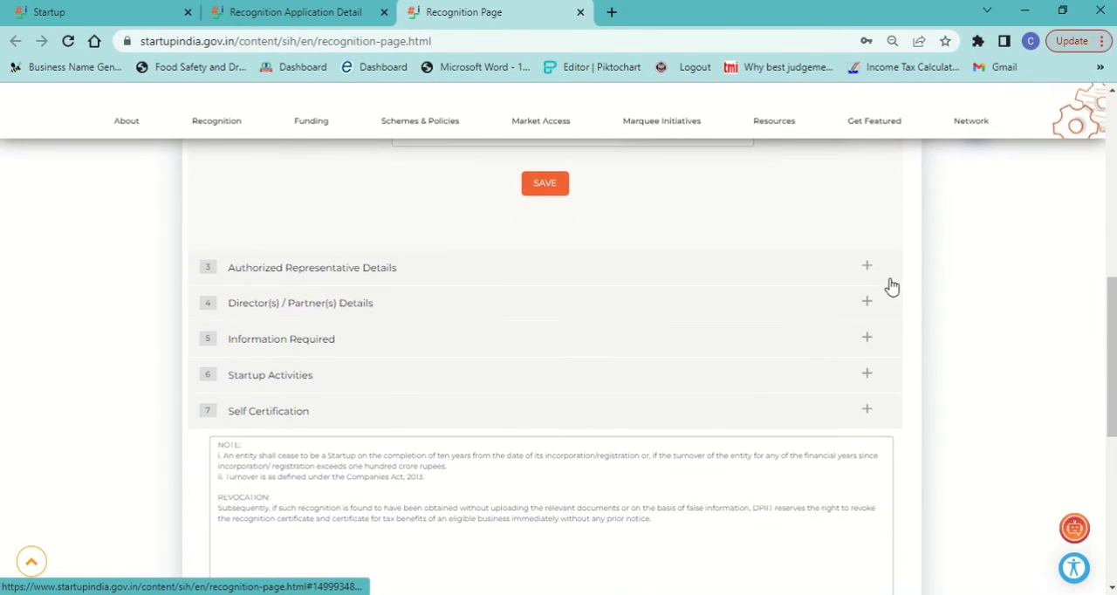
pyautogui.click(873, 269)
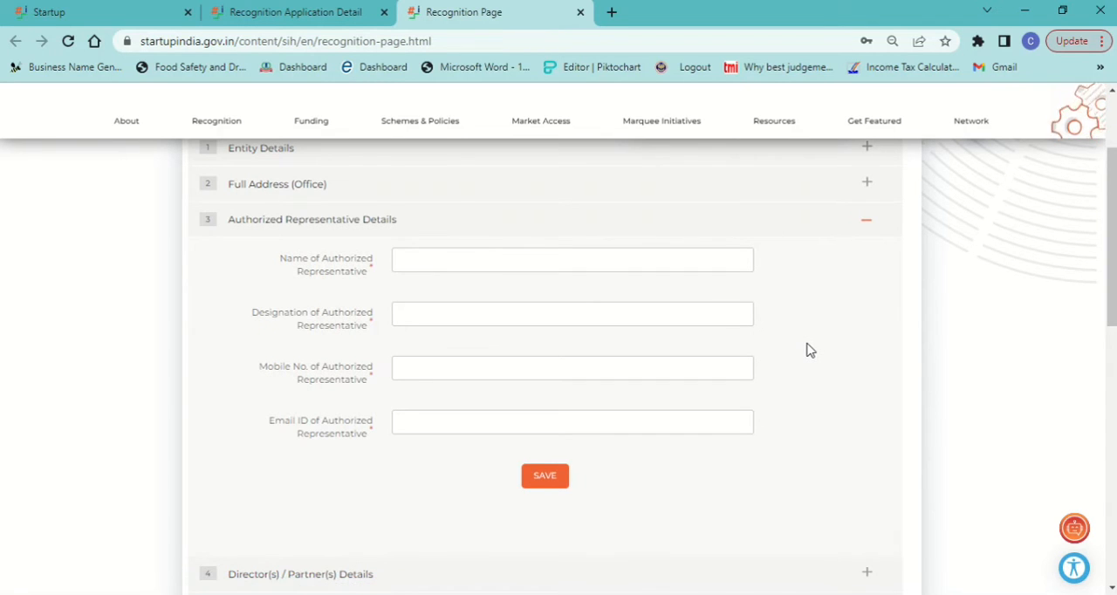
pyautogui.scroll(-3, 806, 350)
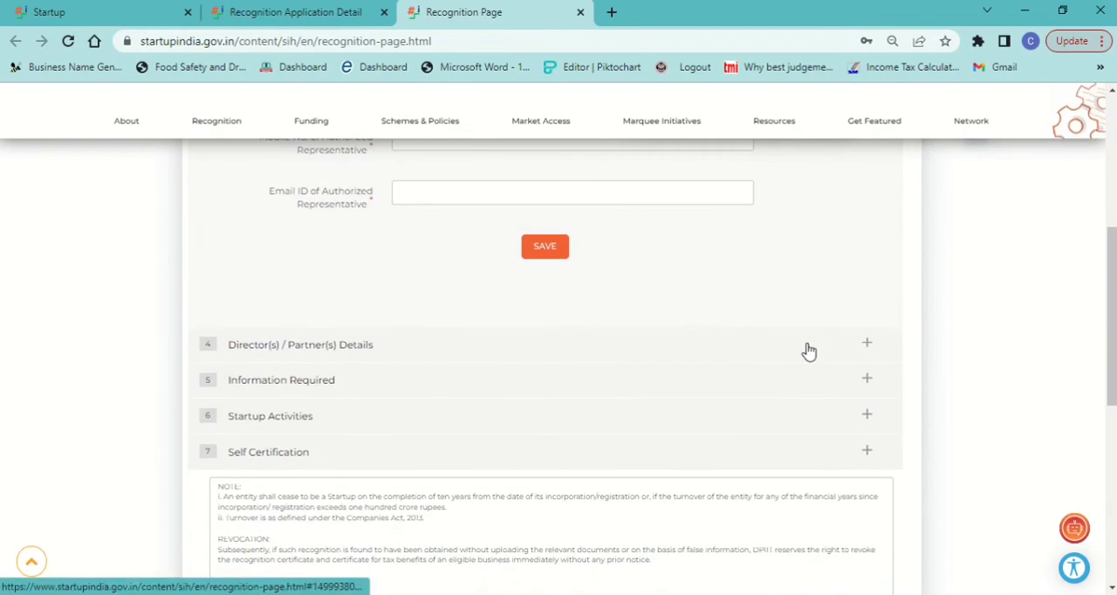
# Step: Examine the Director(s) / Partner(s) Details section and the choices for the number of directors or partners without selecting one
pyautogui.click(868, 346)
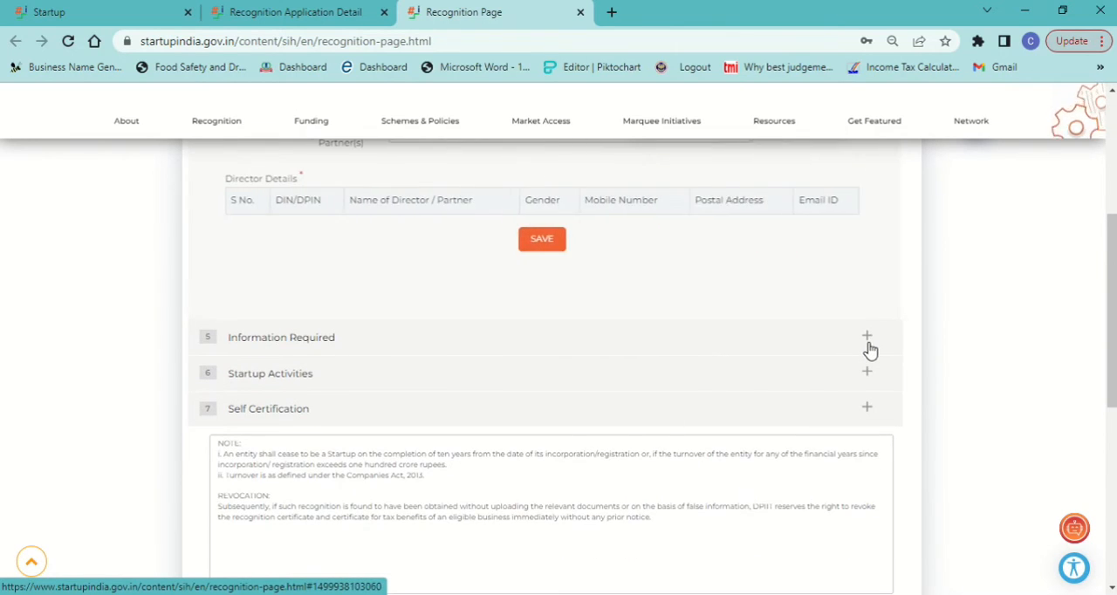
pyautogui.scroll(1, 868, 349)
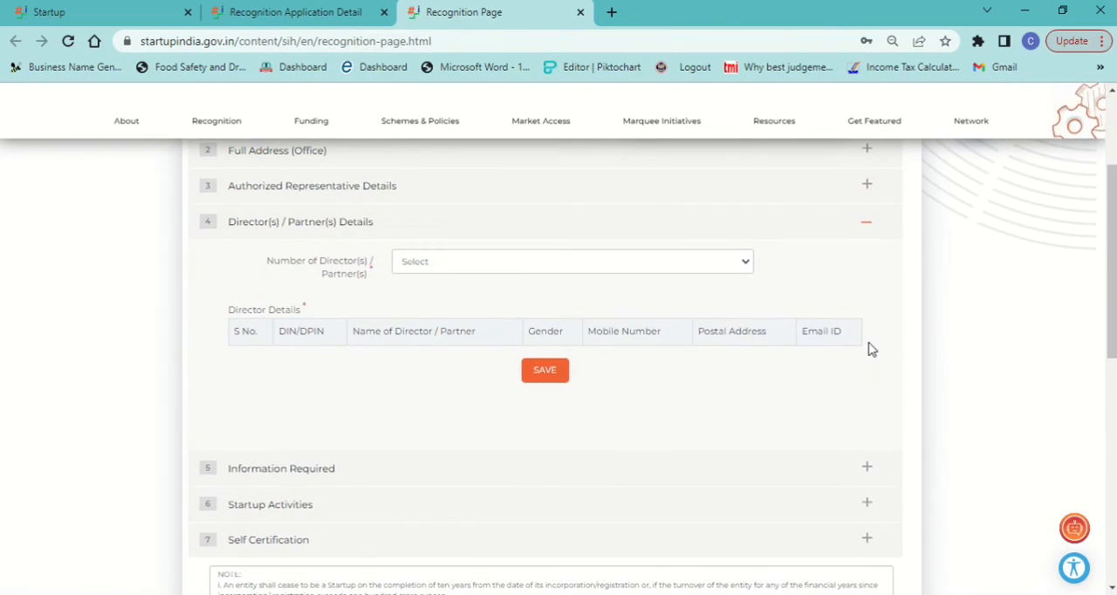
pyautogui.click(514, 264)
pyautogui.press('Down')
pyautogui.press('Down')
pyautogui.press('Down')
pyautogui.press('Down')
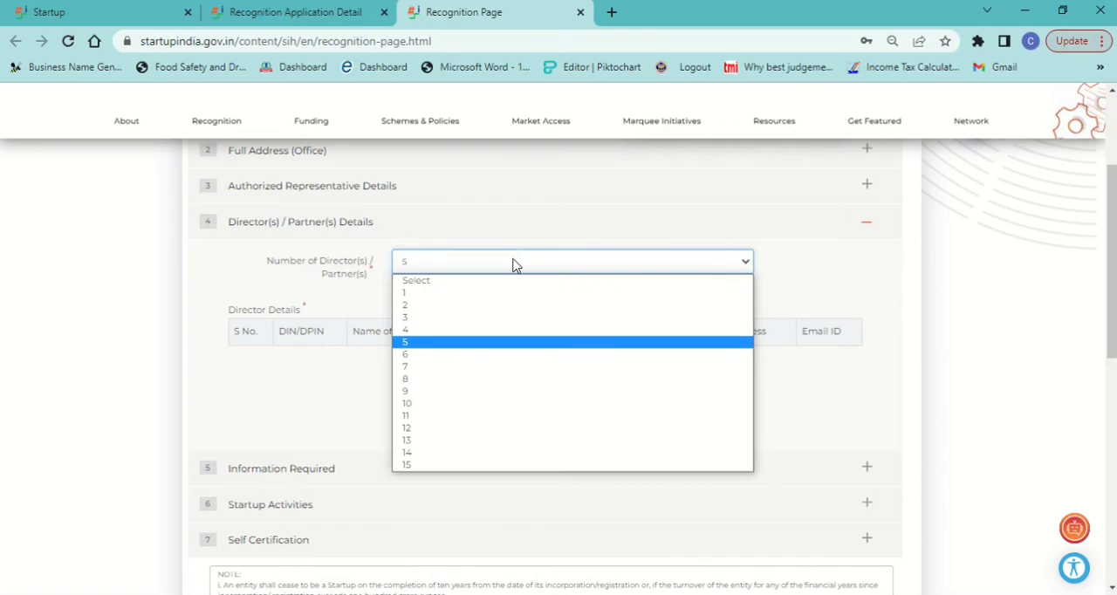
pyautogui.click(695, 288)
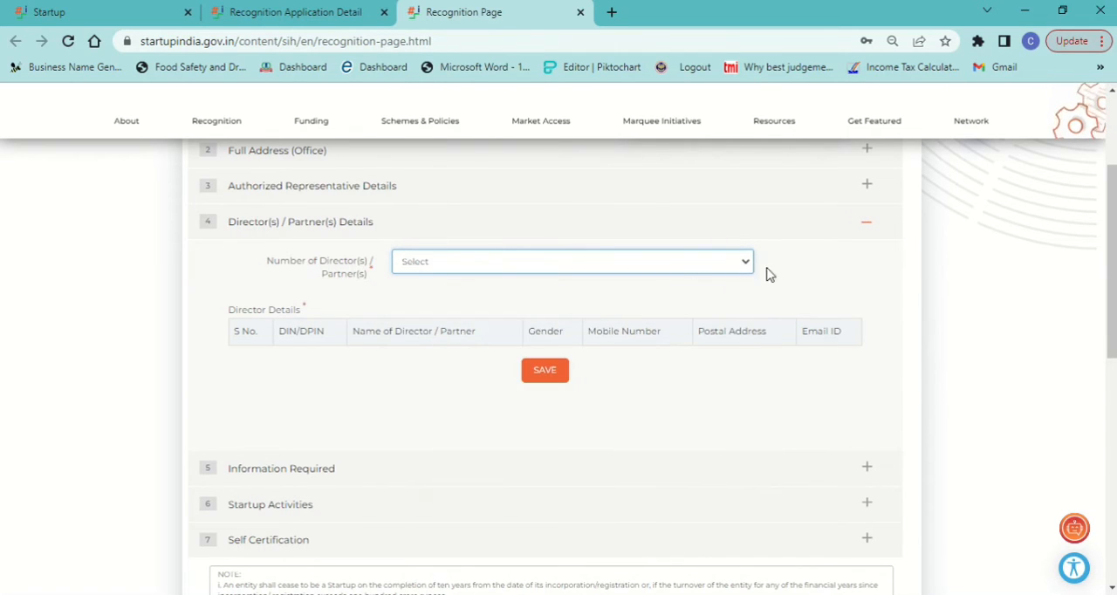
pyautogui.click(866, 225)
pyautogui.click(867, 225)
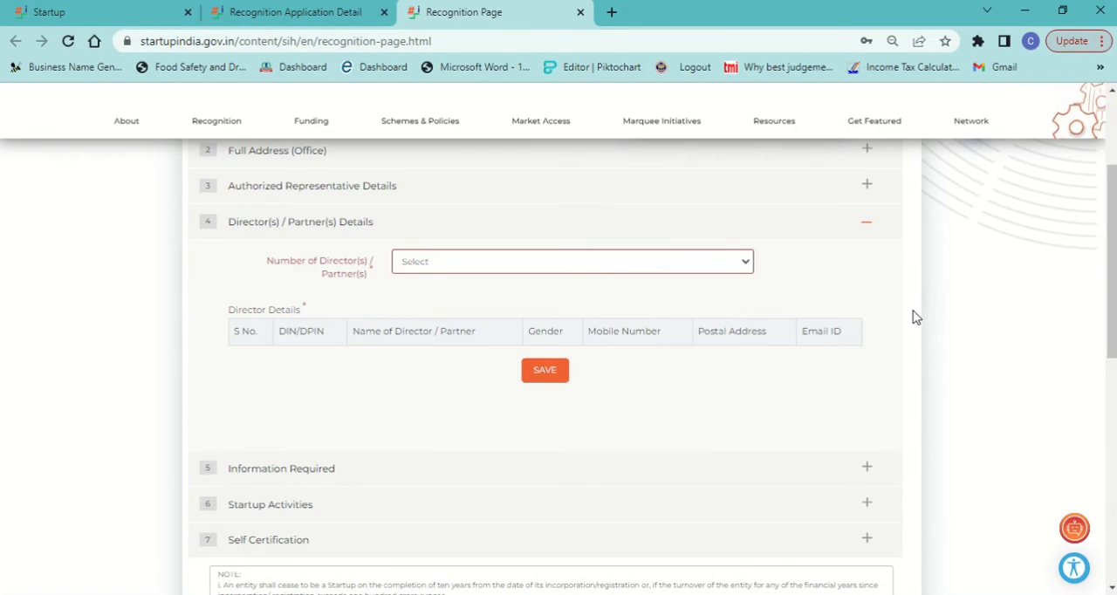
# Step: Examine the Information Required section, including the employee count, startup stage, IPR, innovation and funding questions
pyautogui.scroll(-1, 915, 316)
pyautogui.scroll(-2, 915, 317)
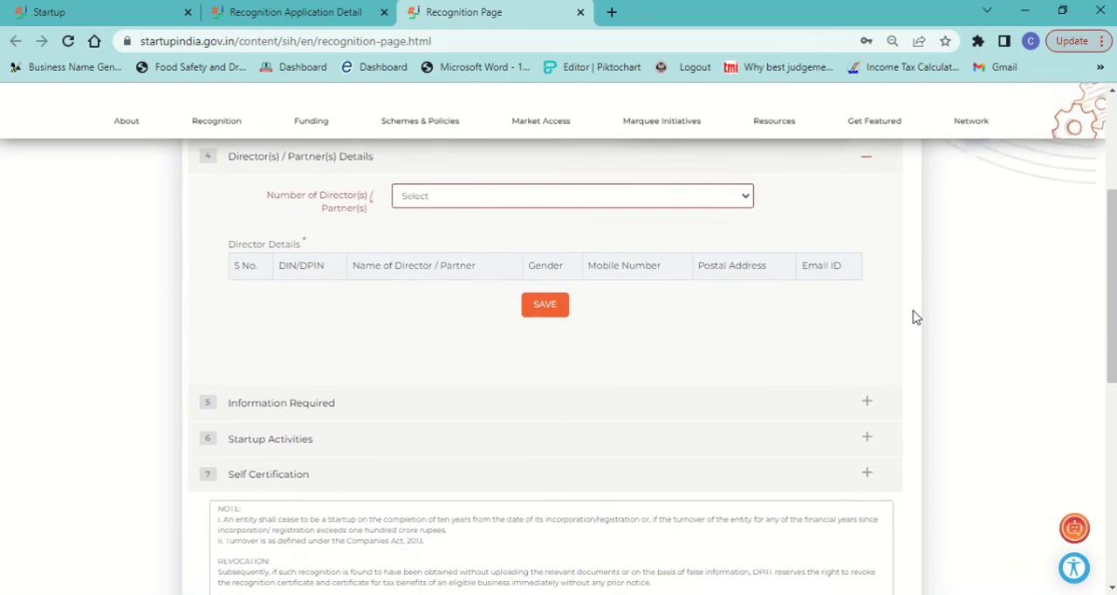
pyautogui.scroll(-1, 915, 317)
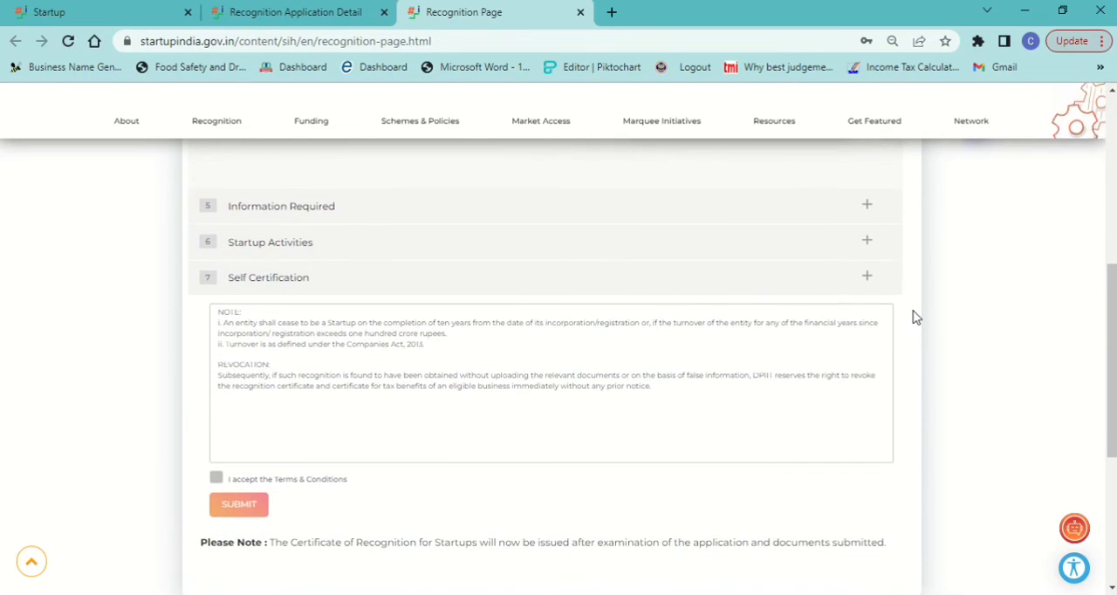
pyautogui.click(869, 209)
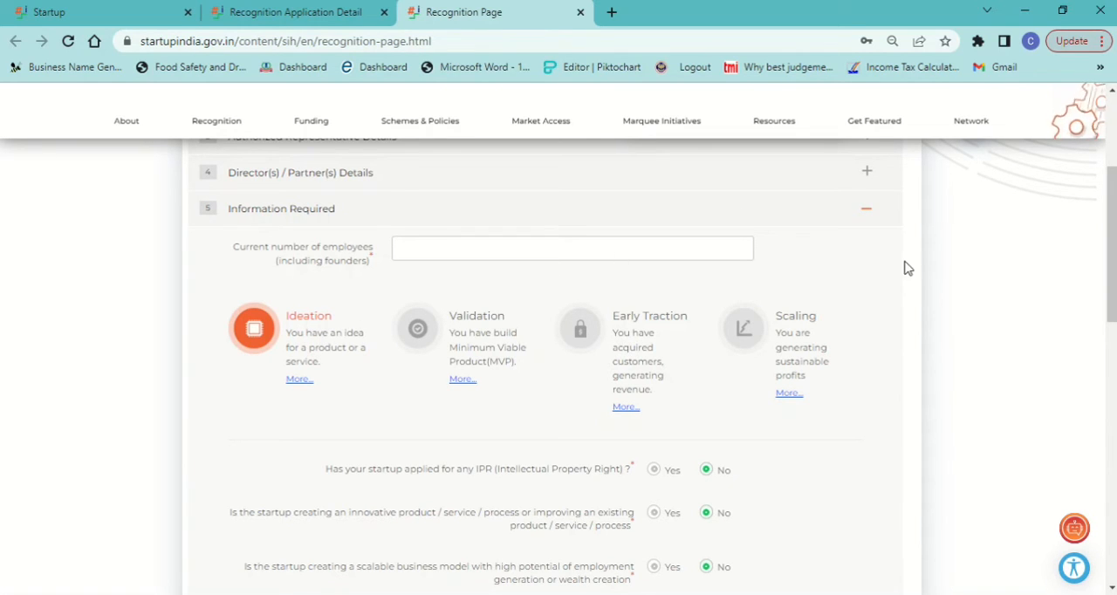
pyautogui.scroll(-2, 910, 268)
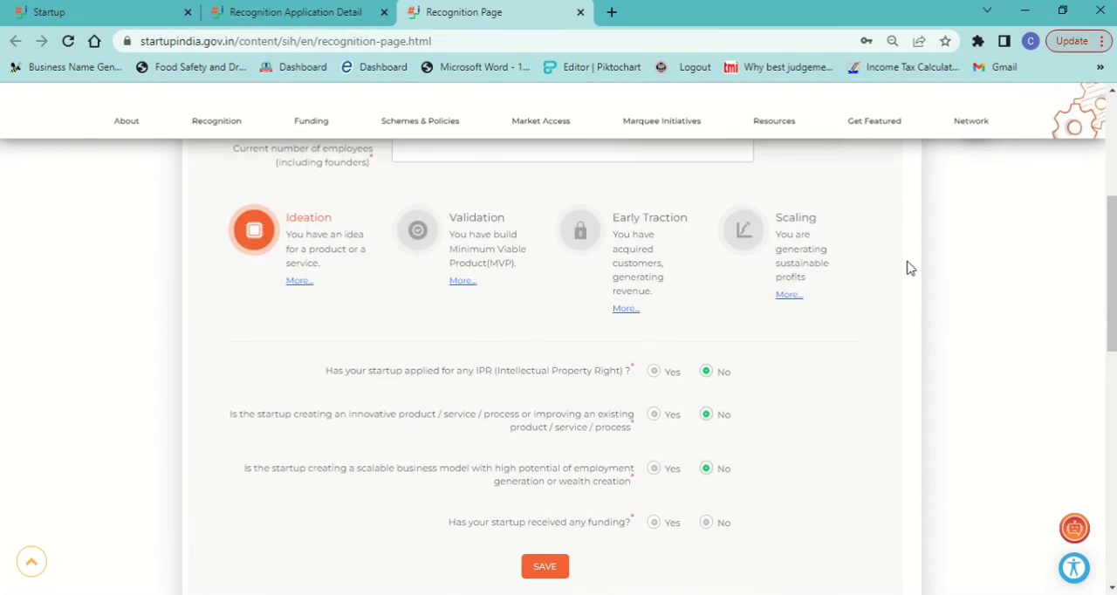
pyautogui.scroll(-4, 910, 269)
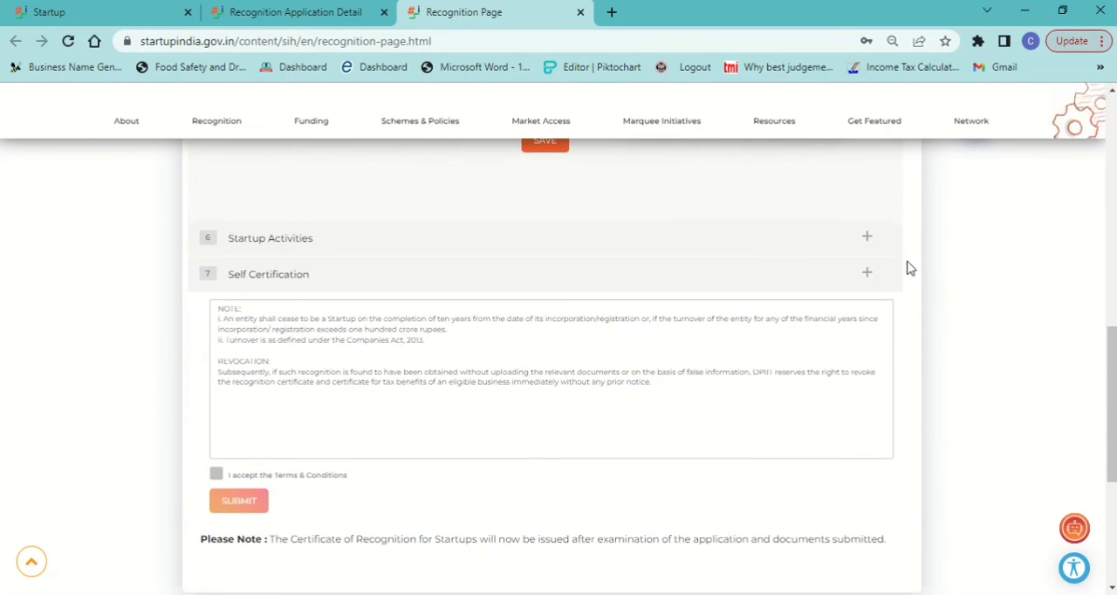
# Step: Examine the Startup Activities section's questions and compare them with the Four Questions slide in the presentation
pyautogui.click(866, 236)
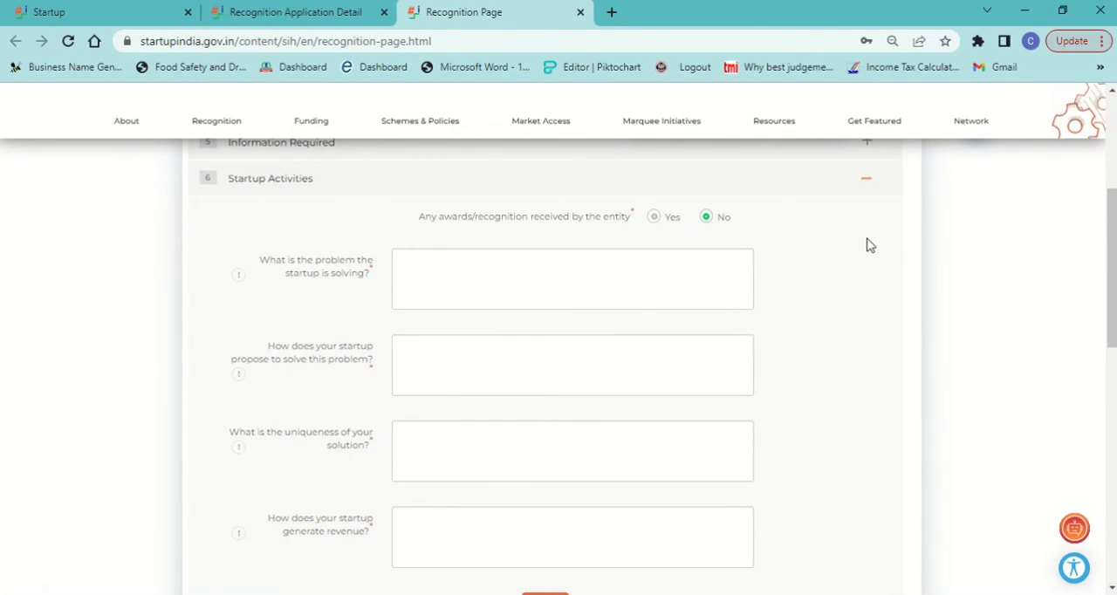
pyautogui.hotkey('alt', 'Tab')
pyautogui.hotkey('alt', 'Tab')
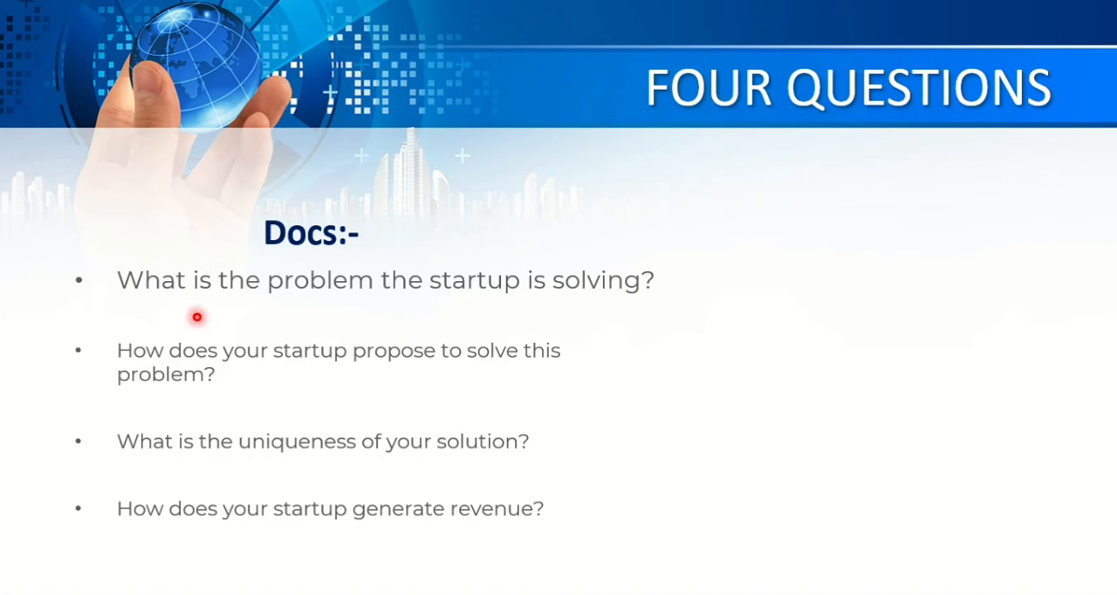
pyautogui.hotkey('alt', 'Tab')
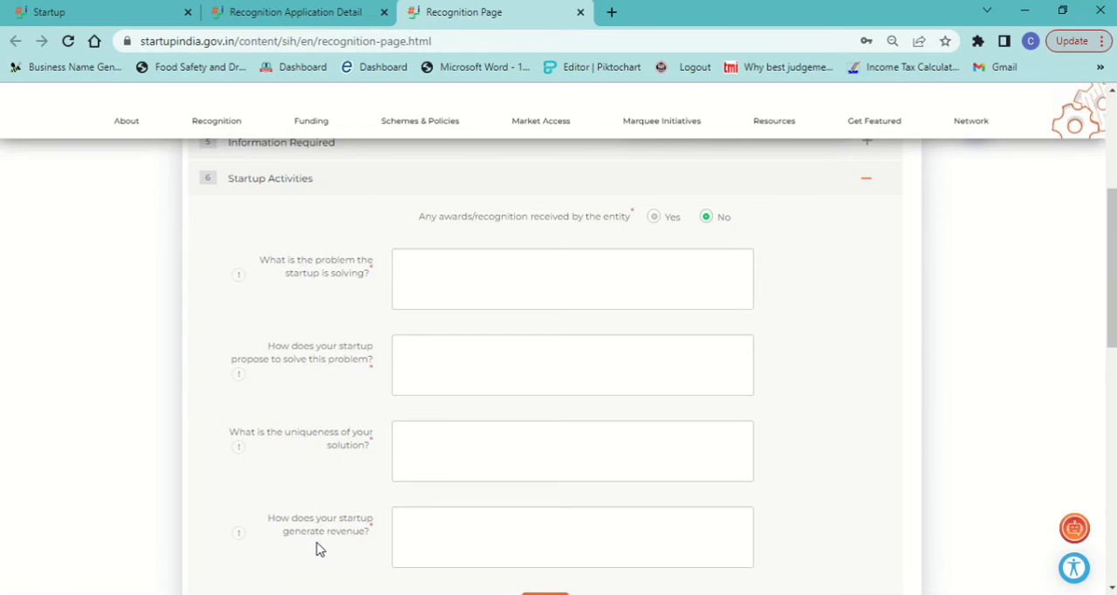
pyautogui.scroll(-3, 318, 549)
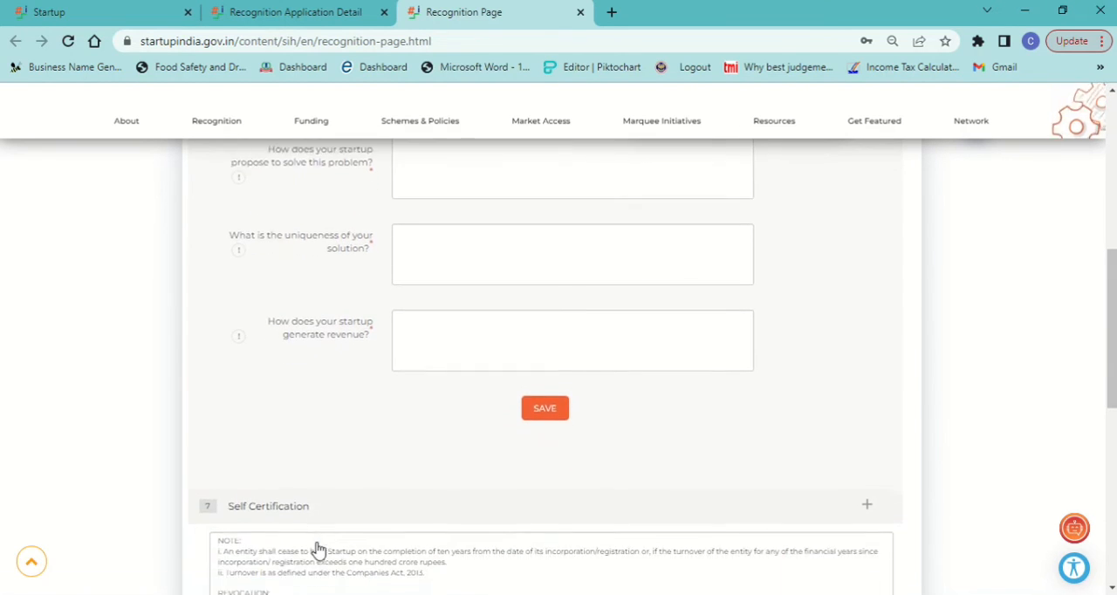
pyautogui.scroll(-1, 317, 542)
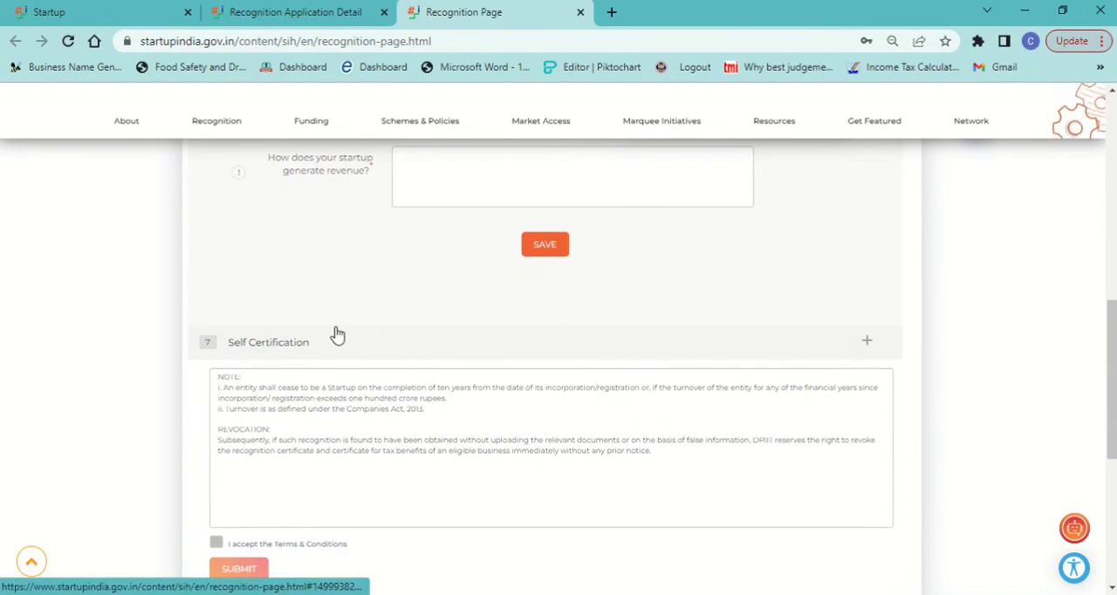
# Step: Download the Authorization Letter Format from the Self Certification section, read it through in Word and close it
pyautogui.click(866, 342)
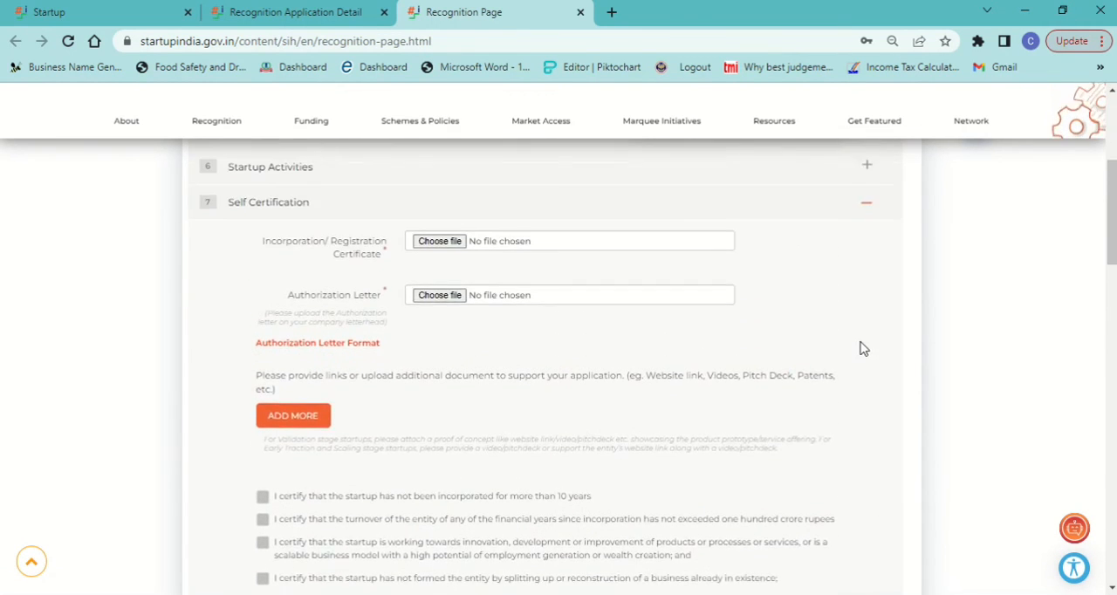
pyautogui.scroll(1, 863, 349)
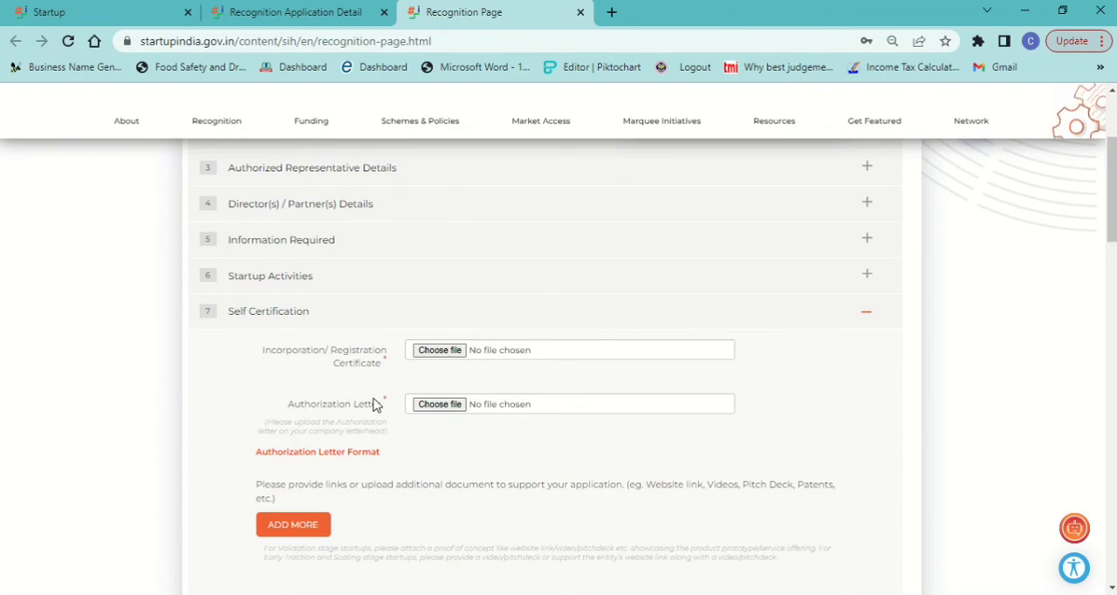
pyautogui.click(300, 453)
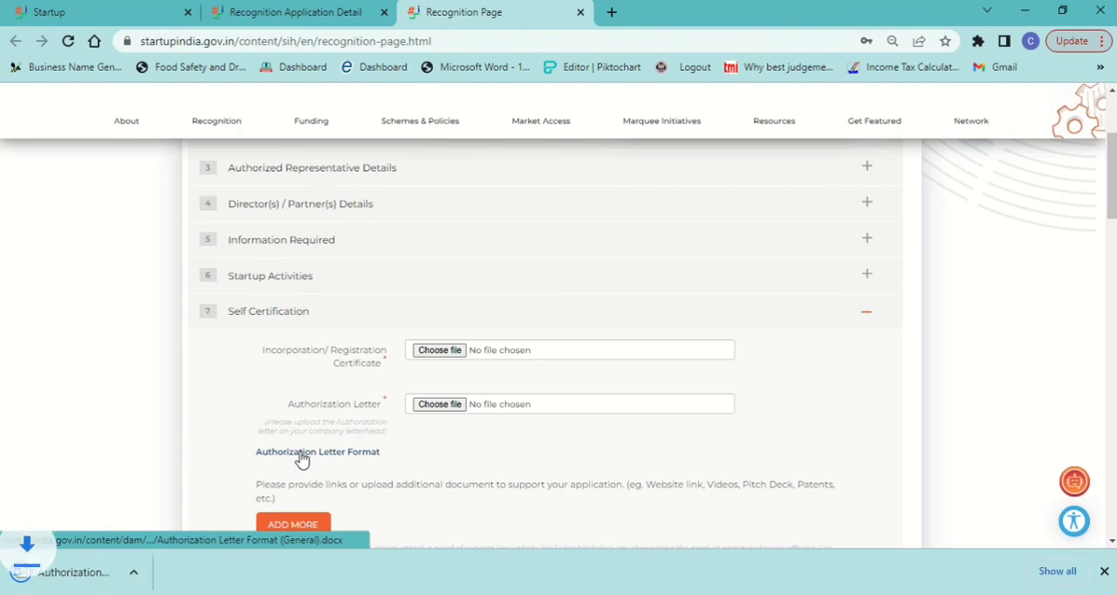
pyautogui.click(84, 573)
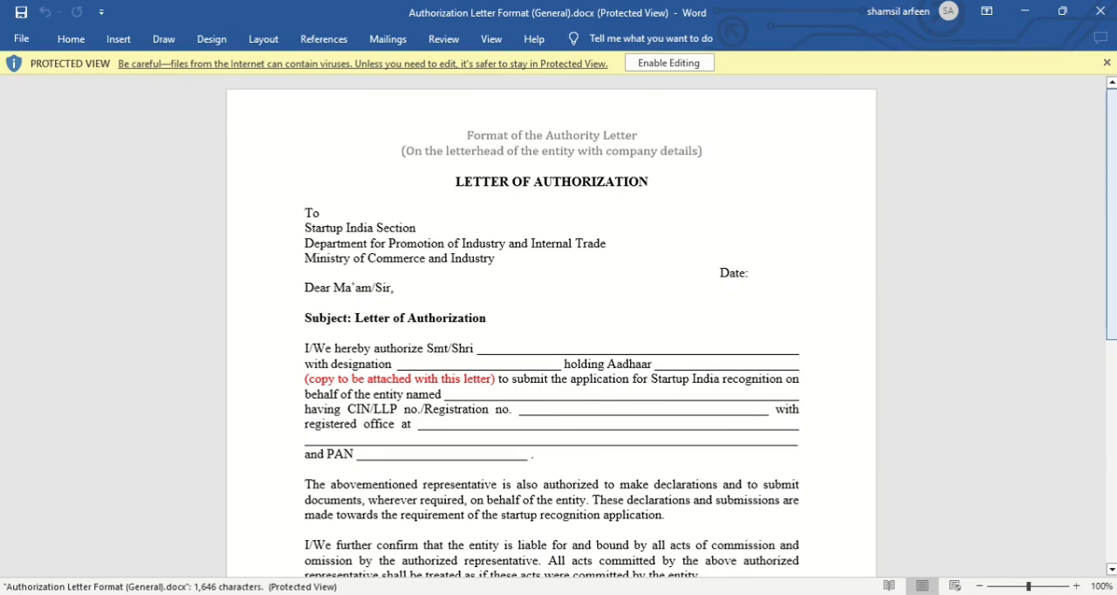
pyautogui.scroll(-8, 1114, 227)
pyautogui.moveTo(1112, 409); pyautogui.dragTo(1112, 421)
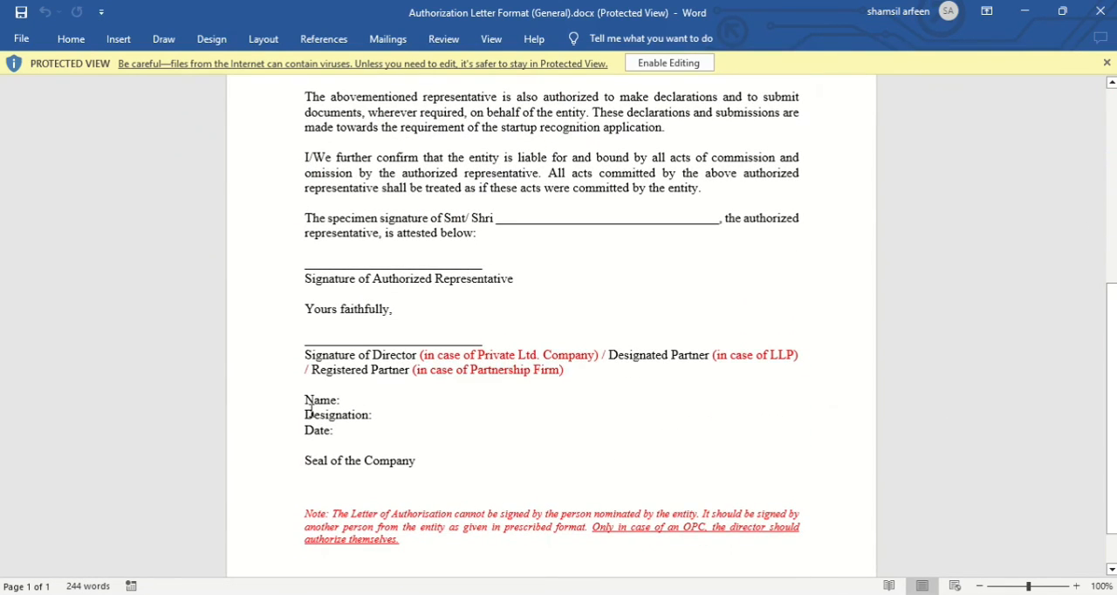
pyautogui.click(1101, 10)
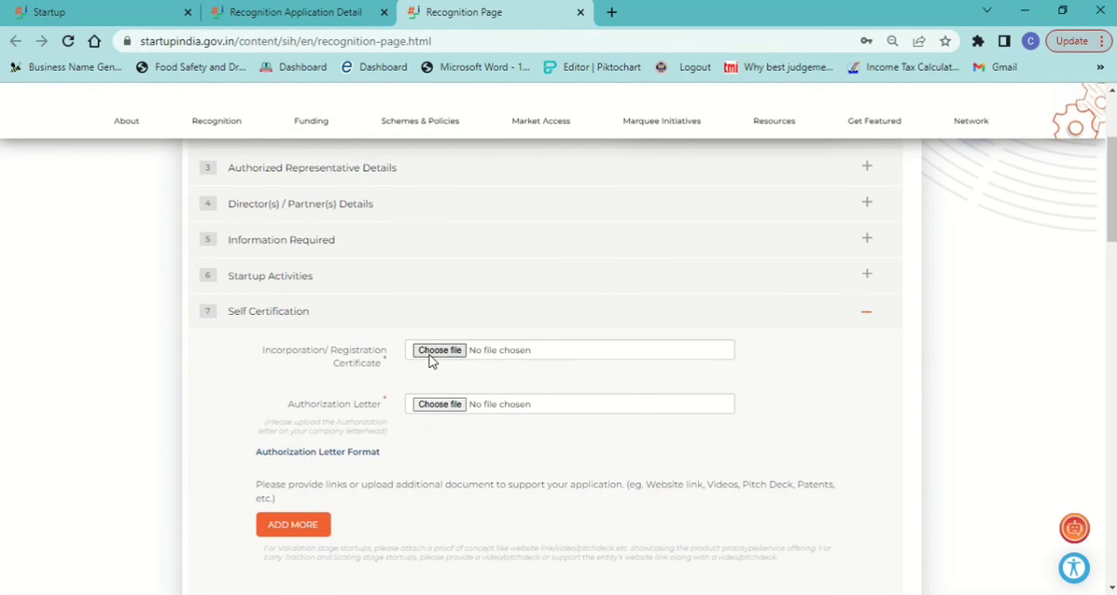
# Step: Add a supporting document entry under Self Certification and set its type to Pitch Deck
pyautogui.click(291, 531)
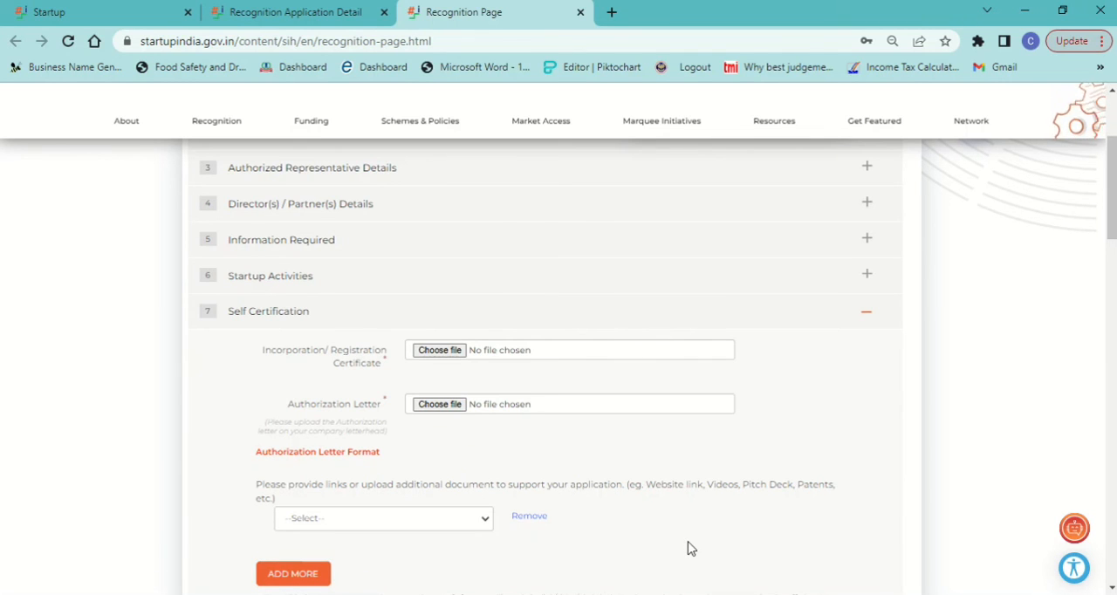
pyautogui.scroll(-3, 687, 548)
pyautogui.click(459, 385)
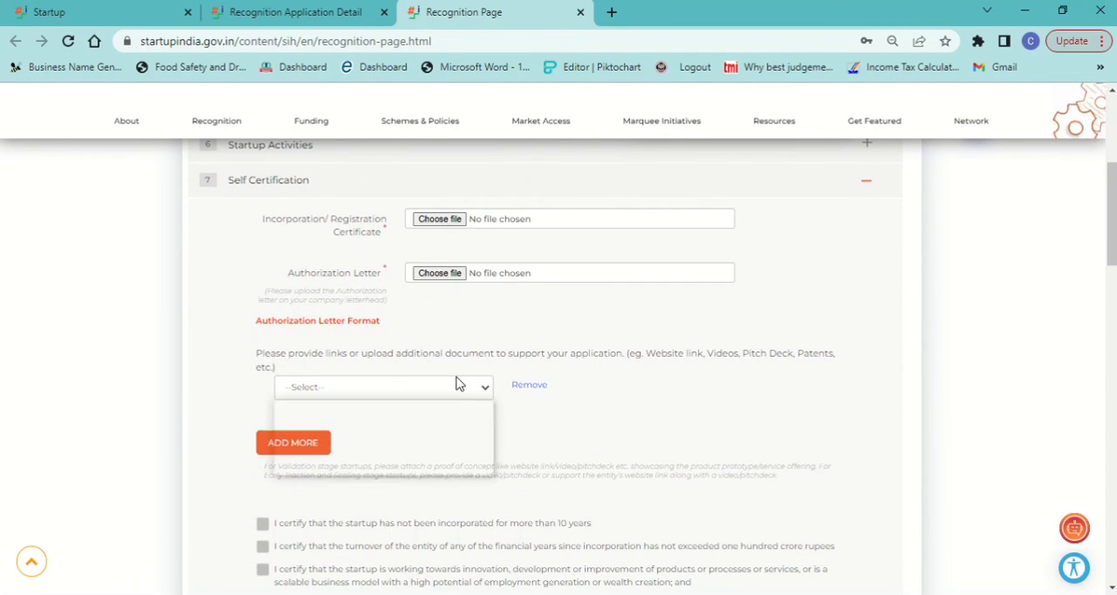
pyautogui.press('Down')
pyautogui.press('Down')
pyautogui.press('Down')
pyautogui.press('Return')
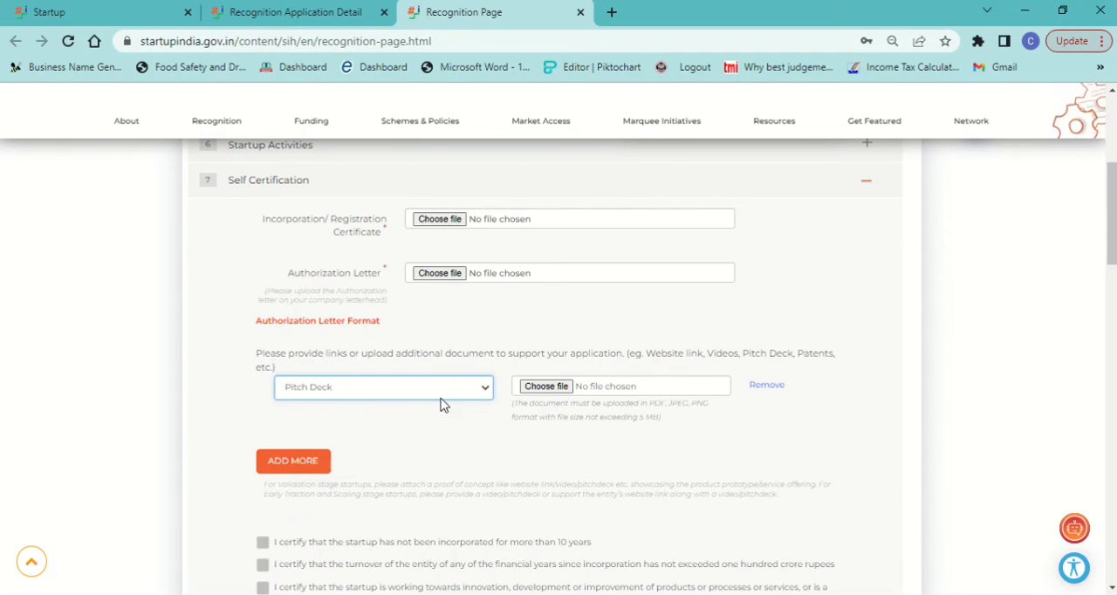
# Step: Change the supporting document type under Self Certification to Website link
pyautogui.press('Up')
pyautogui.press('Up')
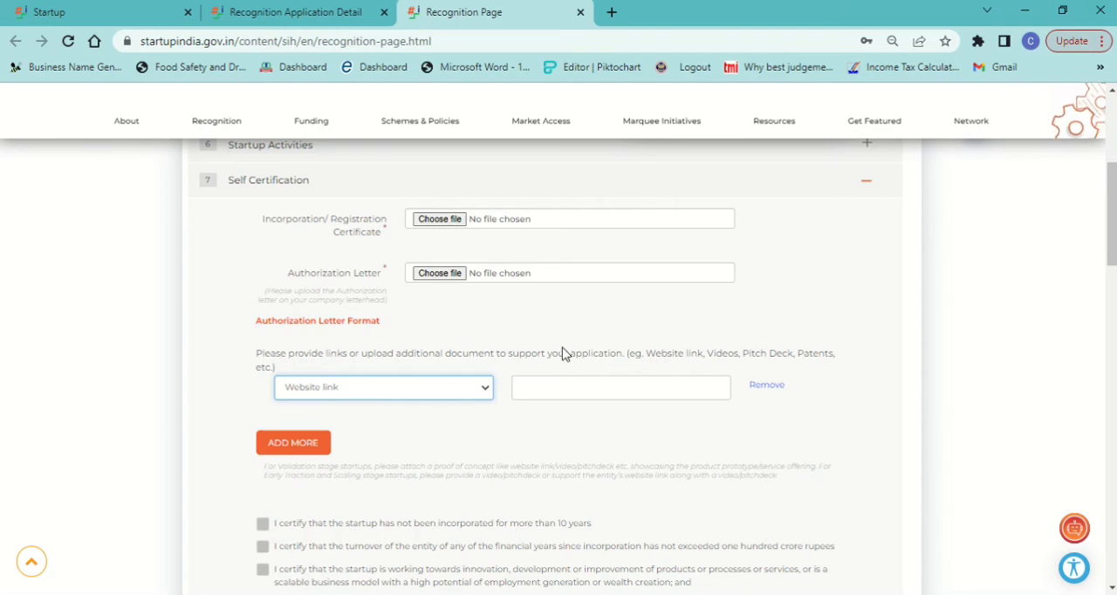
pyautogui.click(875, 309)
pyautogui.press('Down')
# Step: Reopen the Startup Activities section and review its awards, problem, solution, uniqueness and revenue questions
pyautogui.scroll(3, 875, 309)
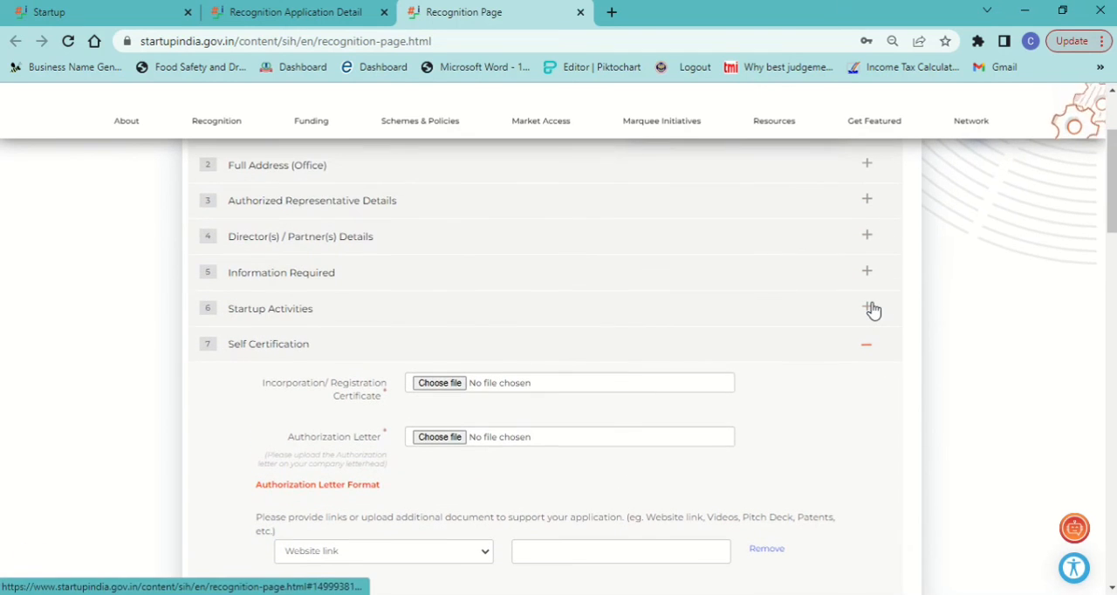
pyautogui.click(867, 308)
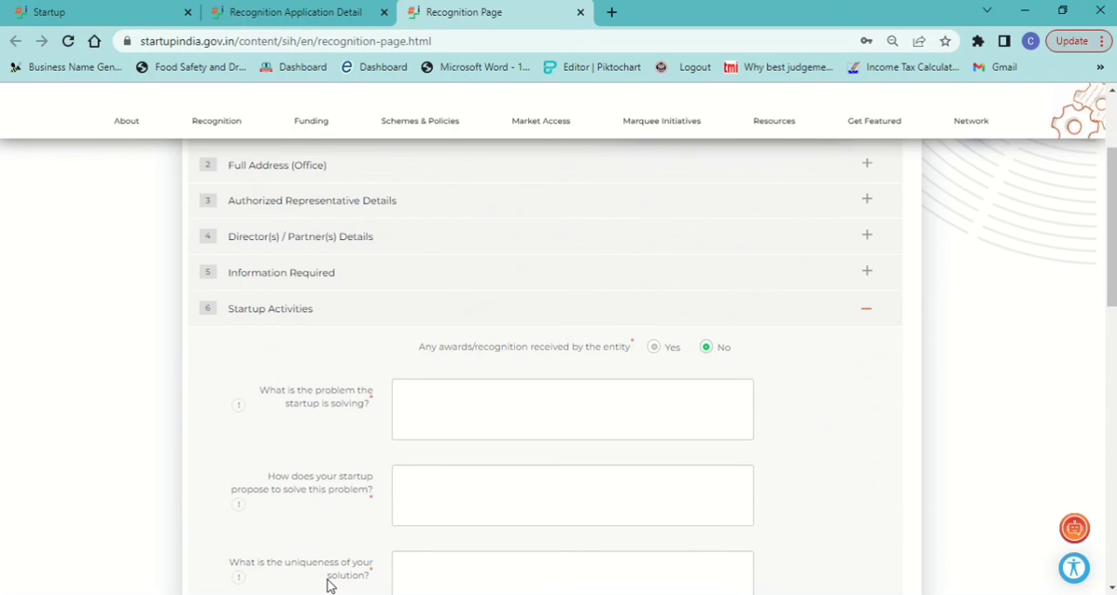
pyautogui.scroll(-3, 327, 585)
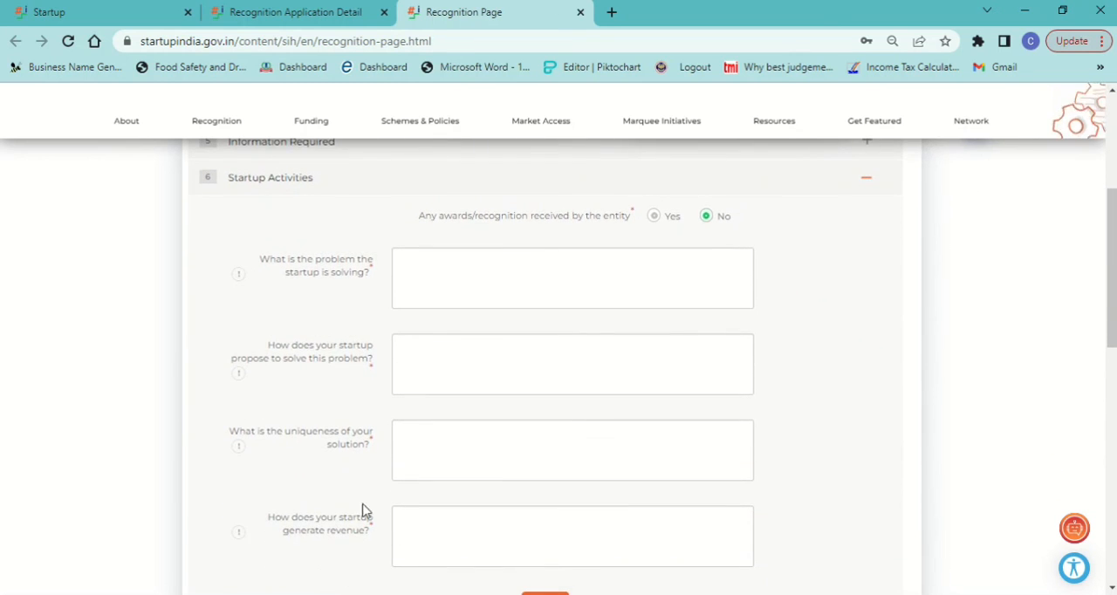
pyautogui.click(536, 278)
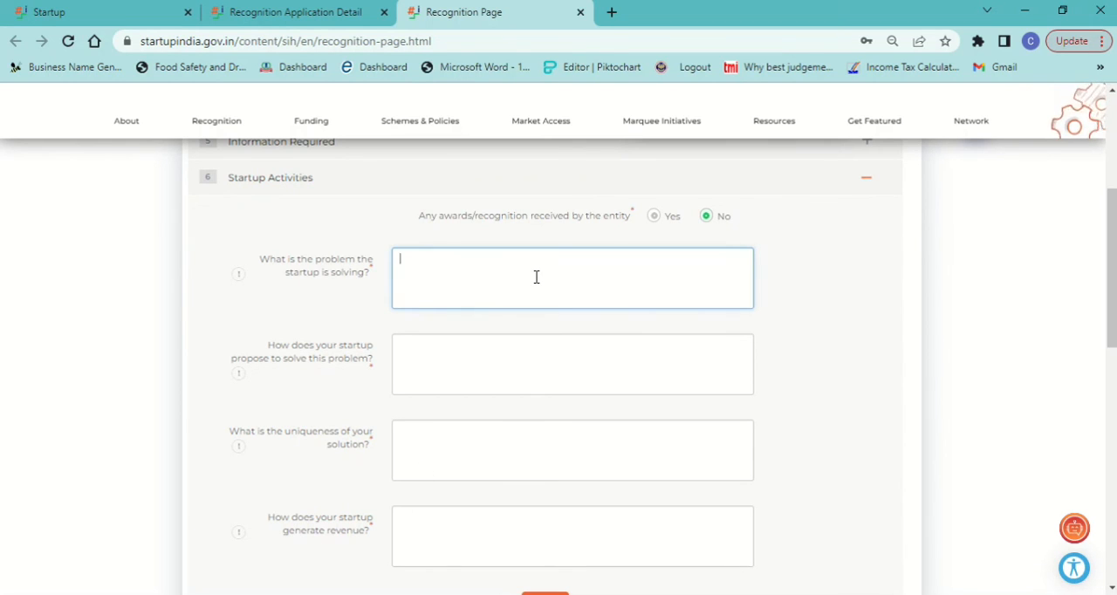
pyautogui.click(802, 306)
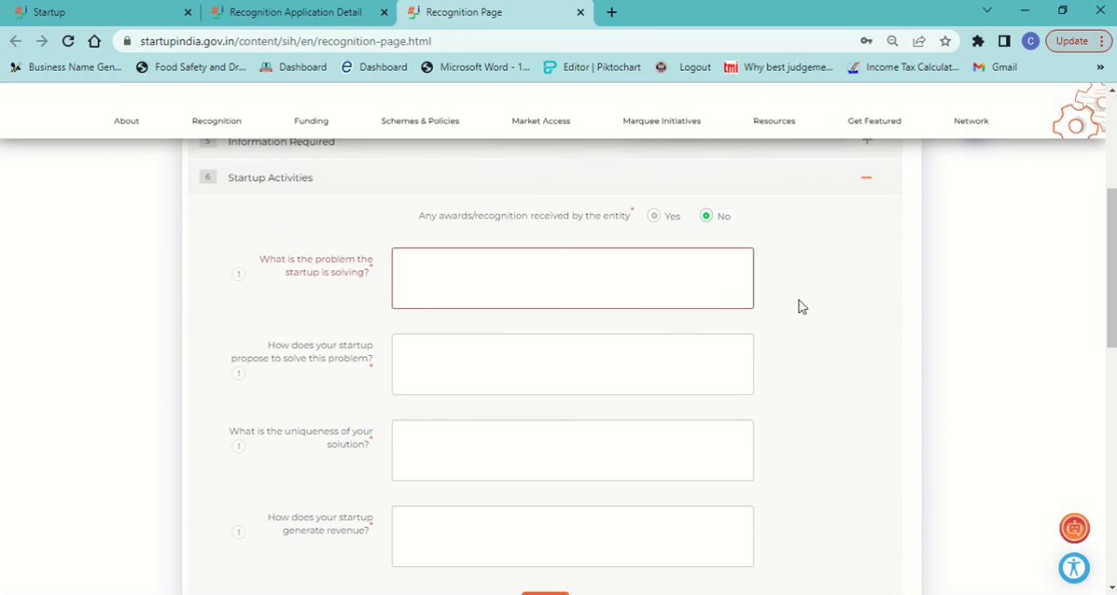
pyautogui.scroll(-4, 802, 306)
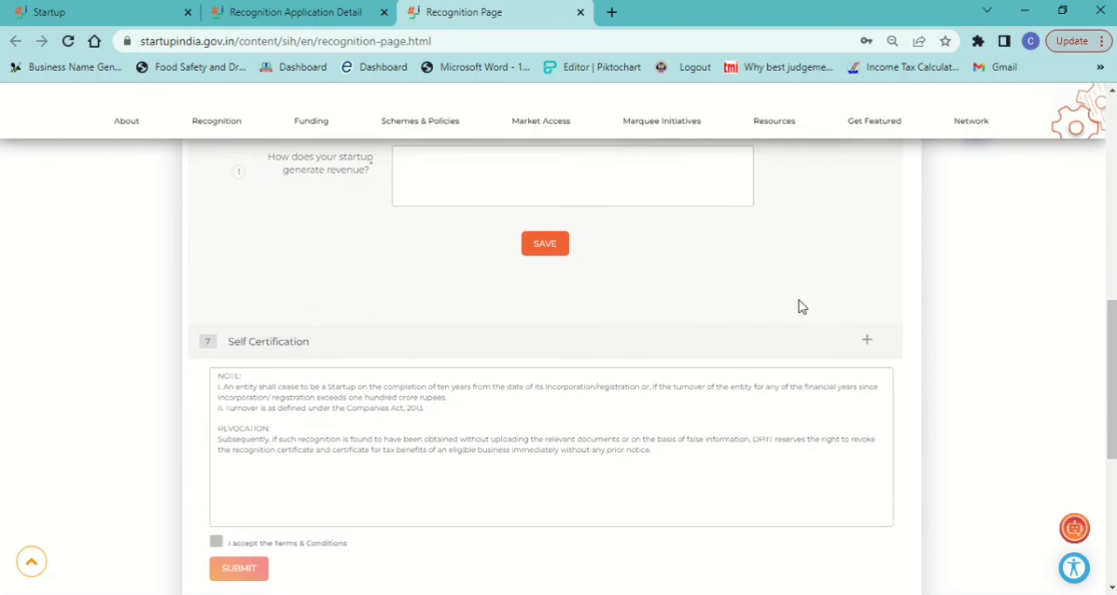
pyautogui.scroll(-3, 802, 306)
pyautogui.scroll(2, 802, 306)
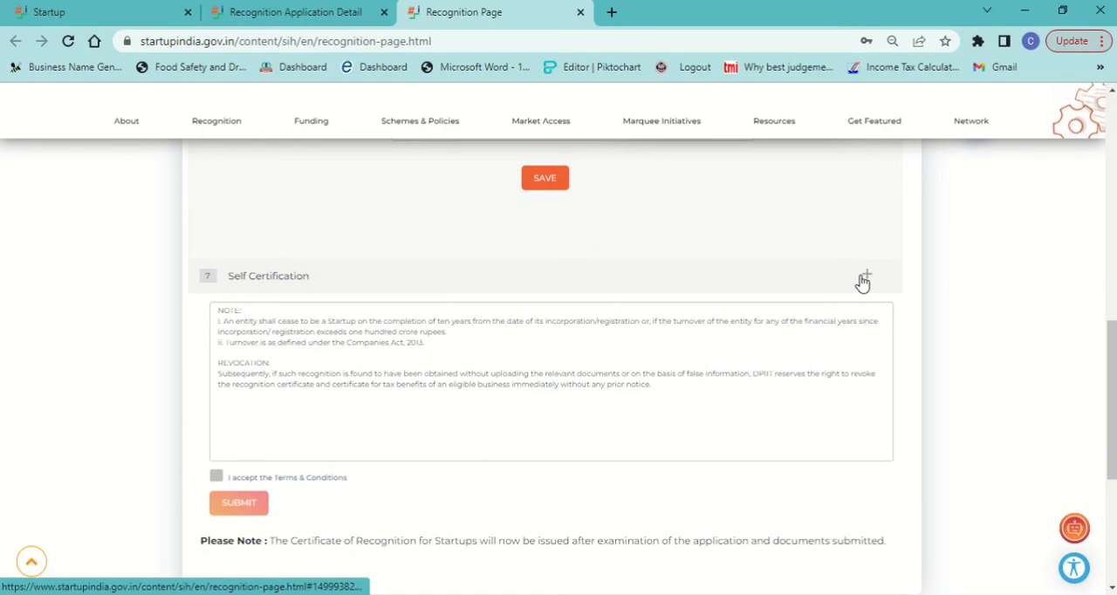
# Step: Reopen the Self Certification section and set the supporting document type to Pitch Deck
pyautogui.click(864, 276)
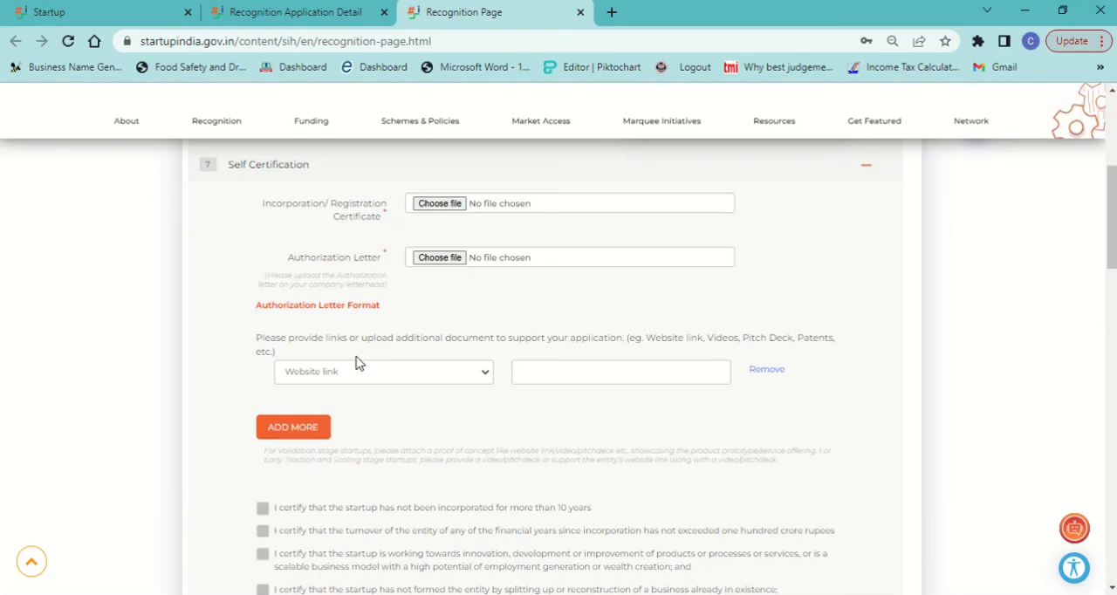
pyautogui.click(391, 373)
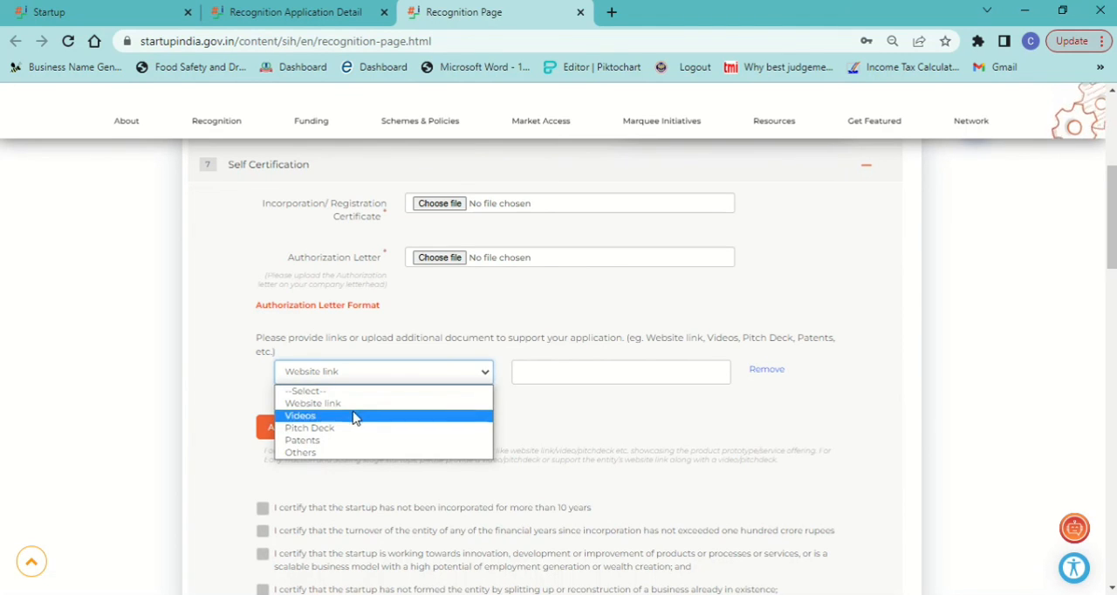
pyautogui.click(346, 428)
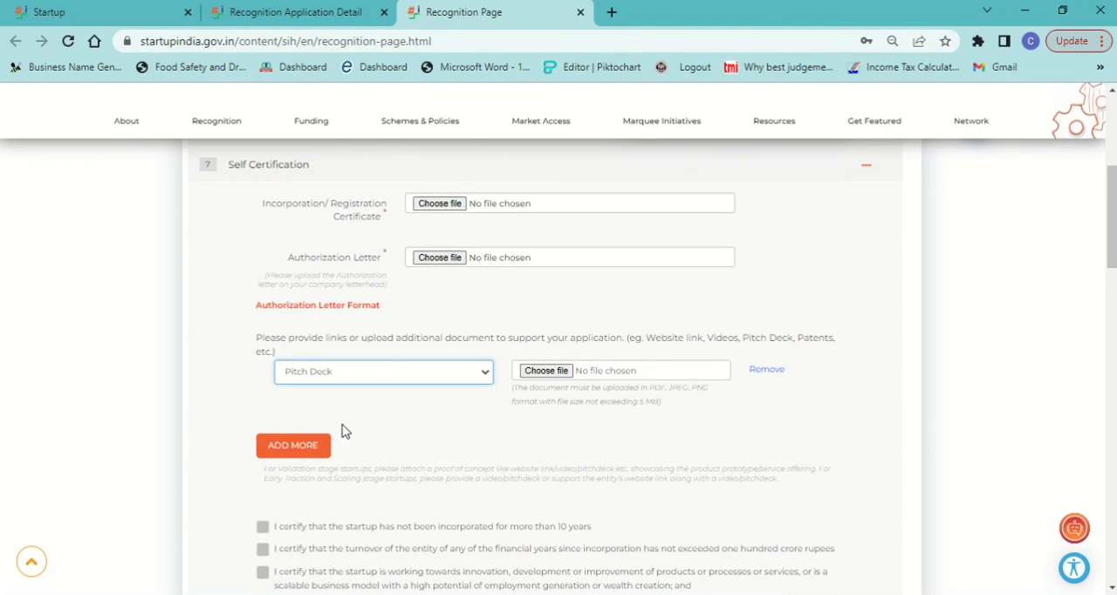
pyautogui.click(552, 422)
# Step: Read through the Self Certification declarations, the optional certifications and the closing note with terms and conditions
pyautogui.scroll(-3, 551, 422)
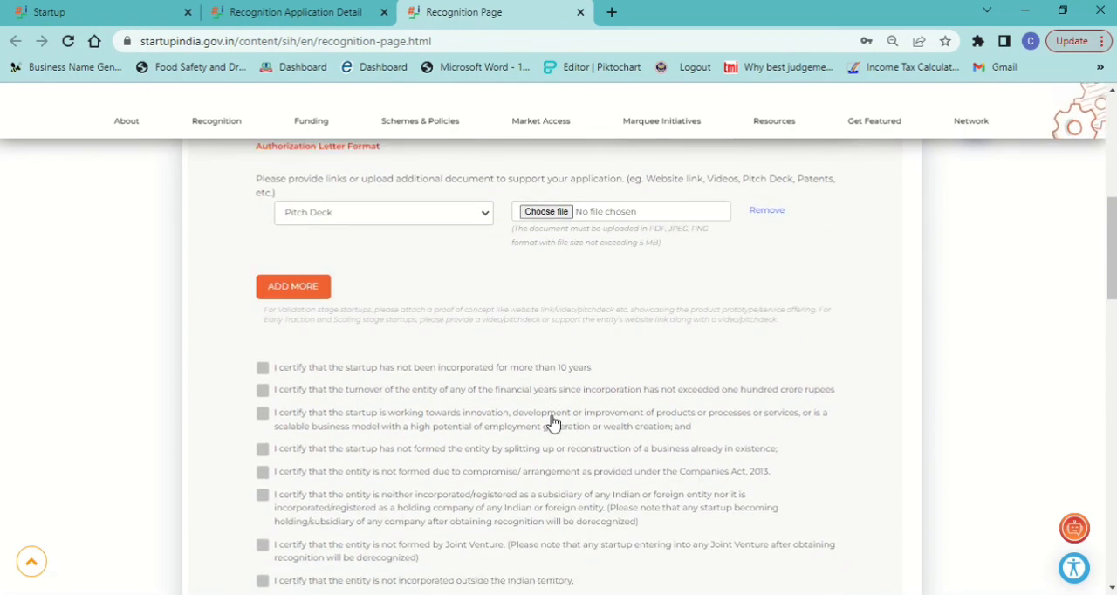
pyautogui.scroll(-4, 551, 422)
pyautogui.scroll(-4, 551, 422)
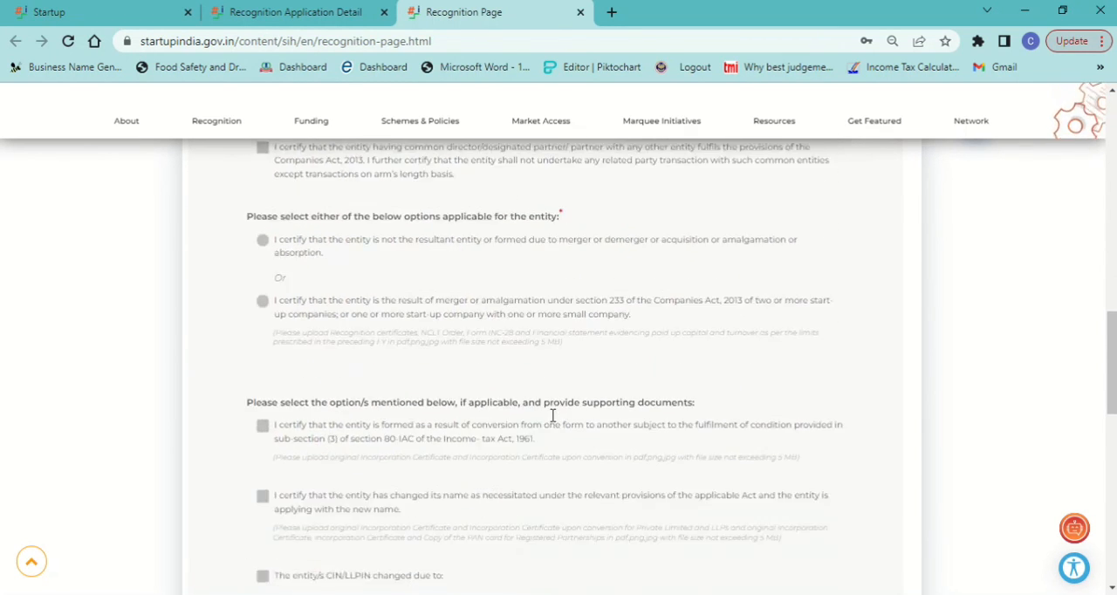
pyautogui.scroll(-1, 551, 422)
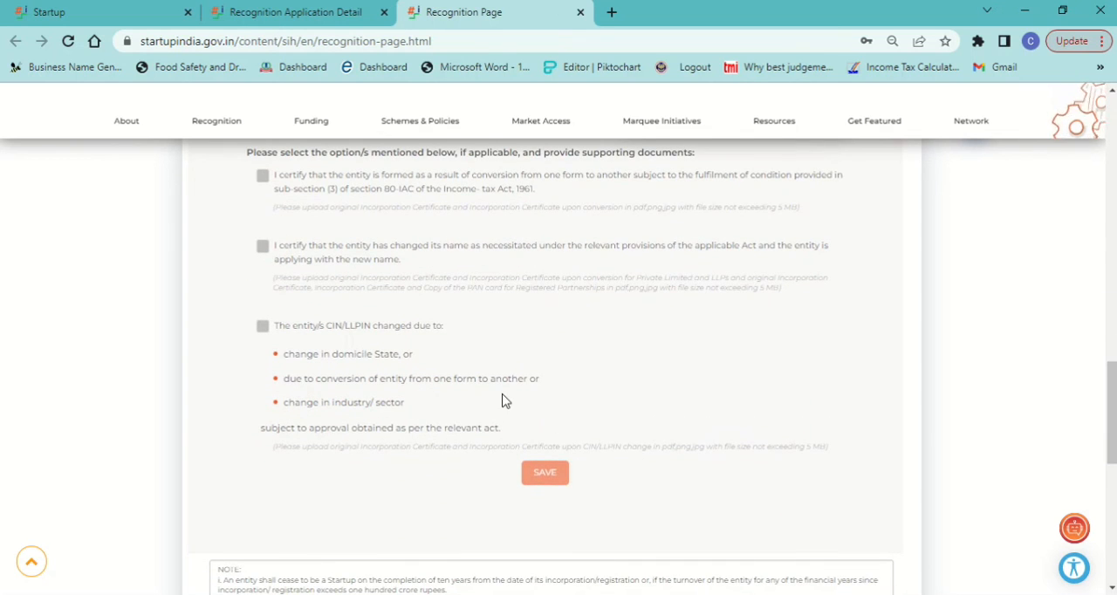
pyautogui.scroll(-1, 502, 399)
pyautogui.scroll(-3, 504, 397)
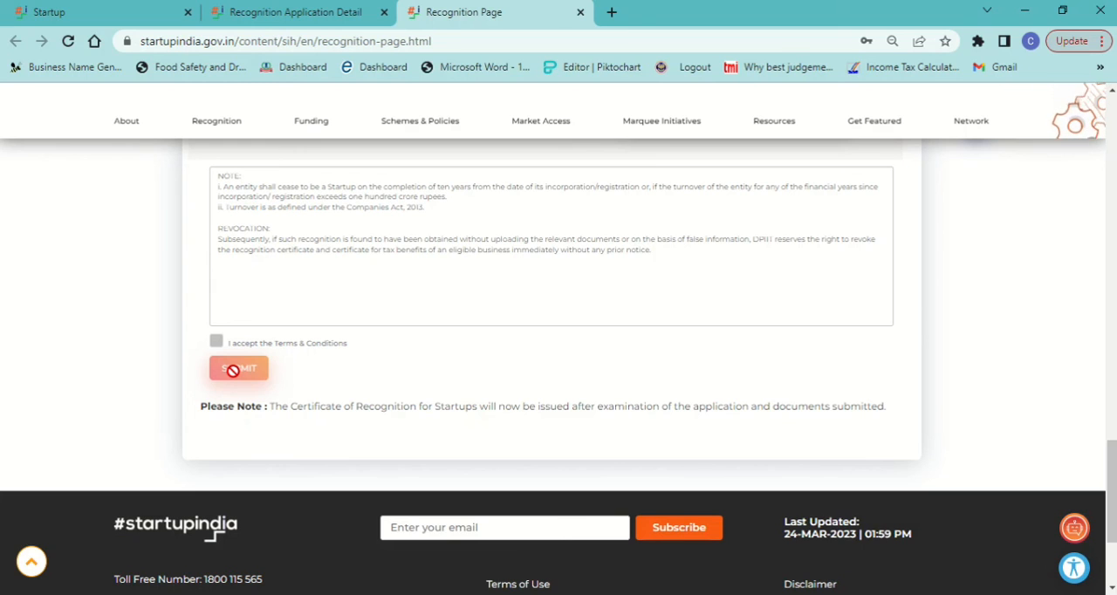
pyautogui.hotkey('alt', 'Tab')
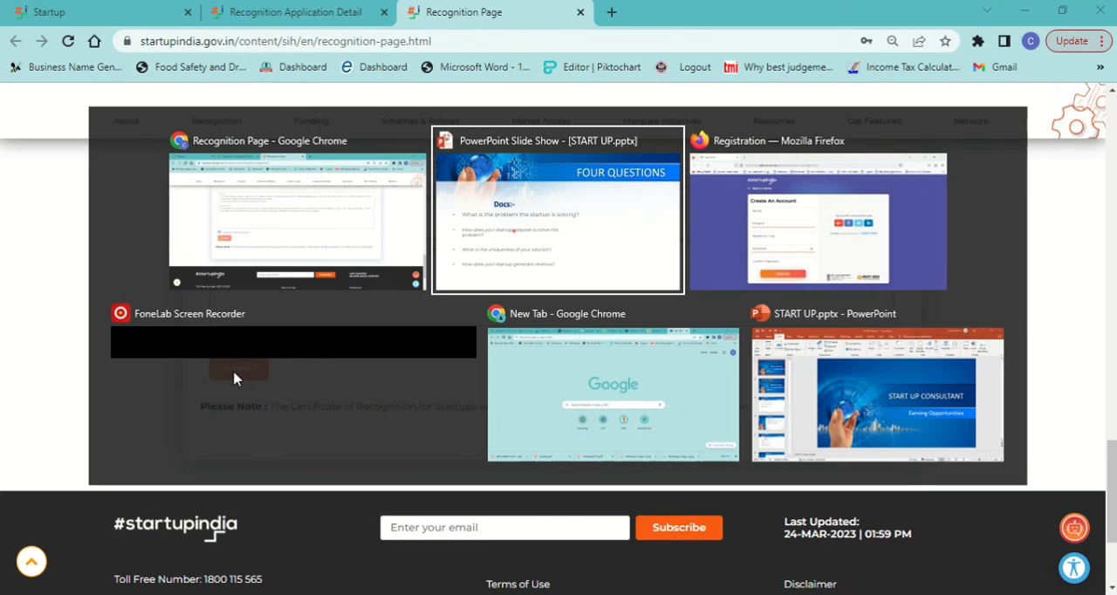
pyautogui.hotkey('alt', 'Tab')
pyautogui.hotkey('alt', 'Tab')
pyautogui.hotkey('alt', 'Tab')
pyautogui.hotkey('alt', 'Tab')
pyautogui.hotkey('alt', 'Tab')
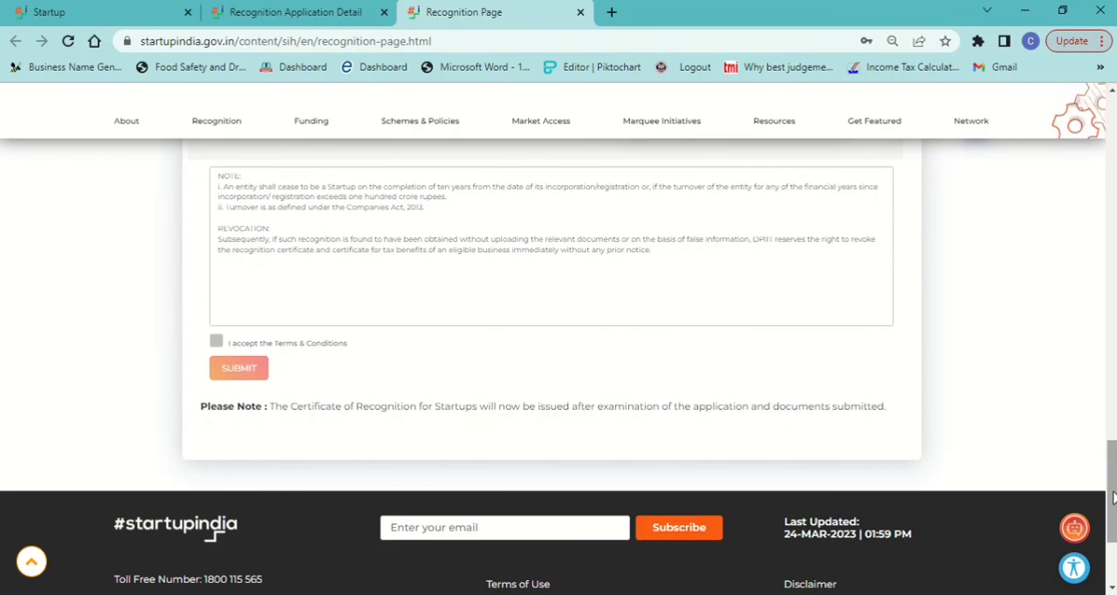
# Step: Leave the recognition form for the startup dashboard and try to log out of the portal account
pyautogui.moveTo(1112, 499); pyautogui.dragTo(1113, 154)
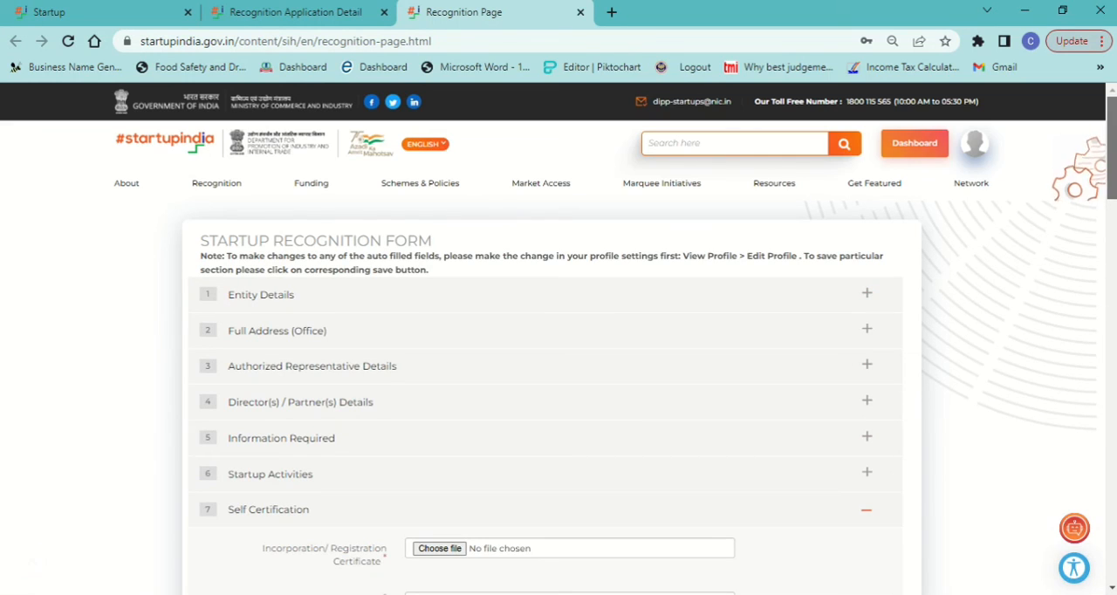
pyautogui.click(914, 143)
pyautogui.click(973, 142)
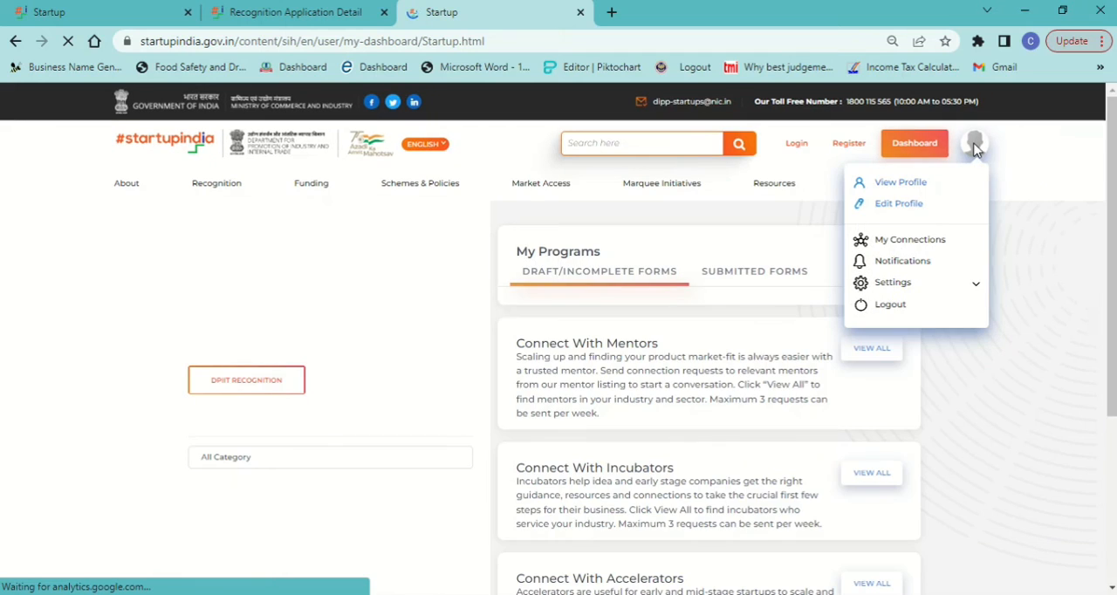
pyautogui.click(892, 310)
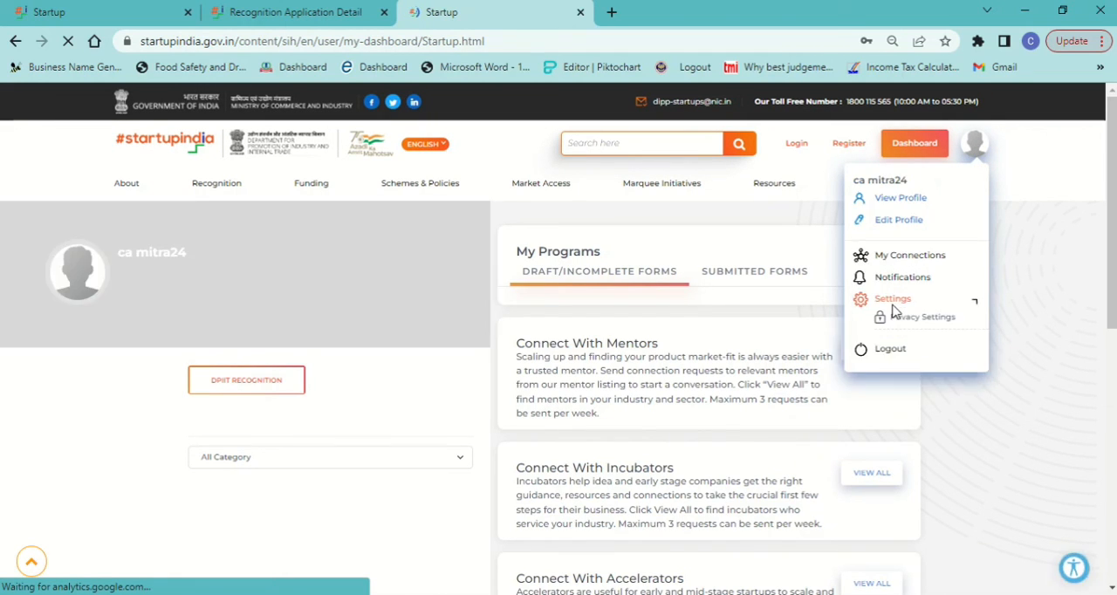